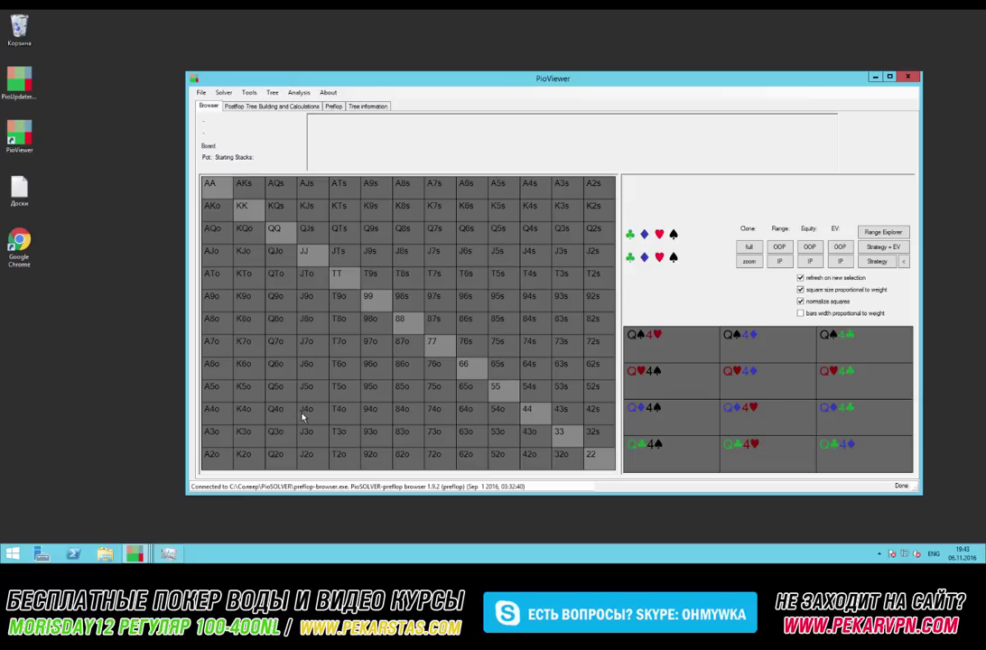
{"action": "mouse_move", "coordinate": [443, 82]}
{"action": "left_mouse_down"}
{"action": "mouse_move", "coordinate": [419, 74]}
{"action": "mouse_move", "coordinate": [434, 69]}
{"action": "left_mouse_up"}
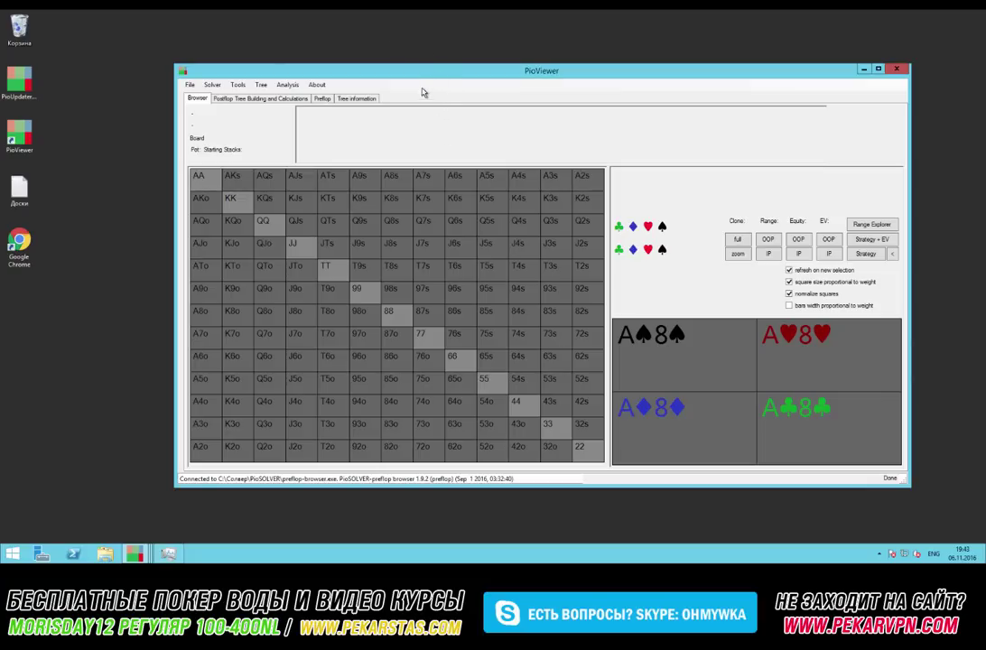
{"action": "left_click_drag", "start_coordinate": [424, 71], "coordinate": [421, 41]}
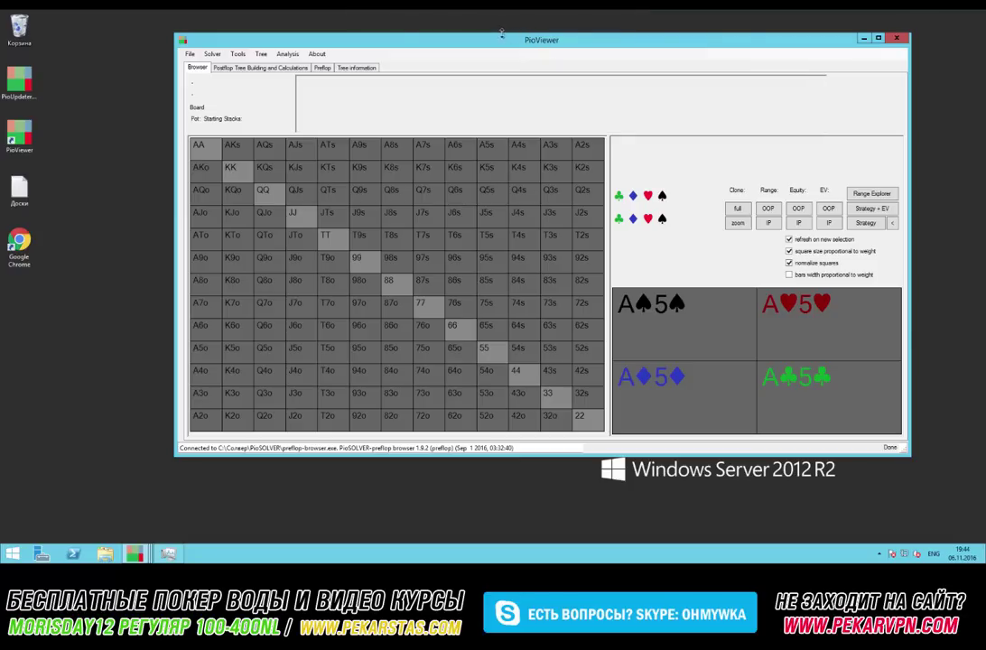
{"action": "left_click_drag", "start_coordinate": [490, 46], "coordinate": [465, 48]}
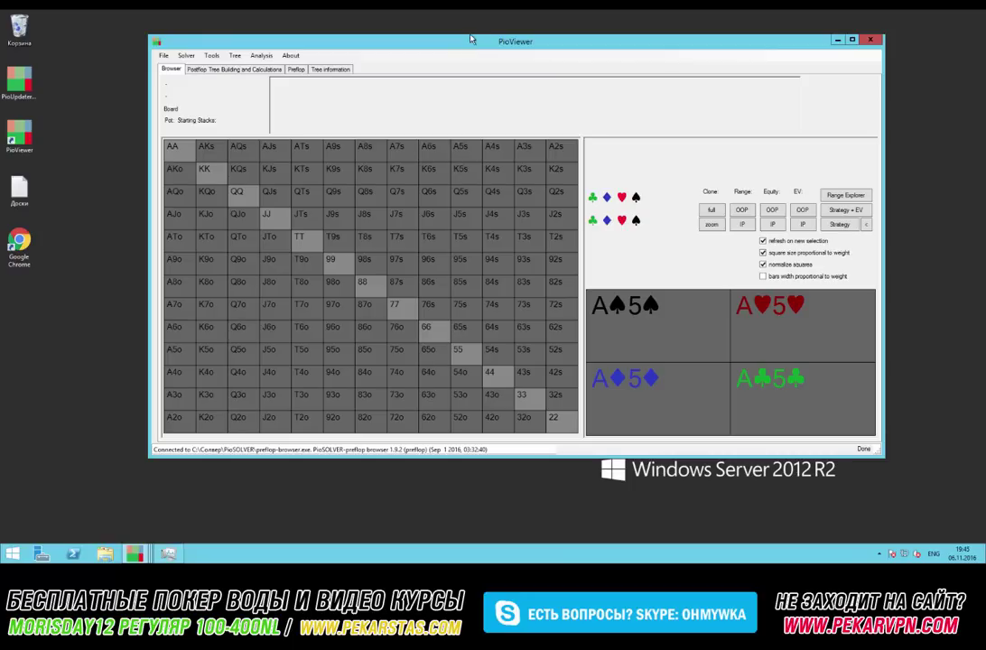
{"action": "left_click_drag", "start_coordinate": [469, 45], "coordinate": [470, 35]}
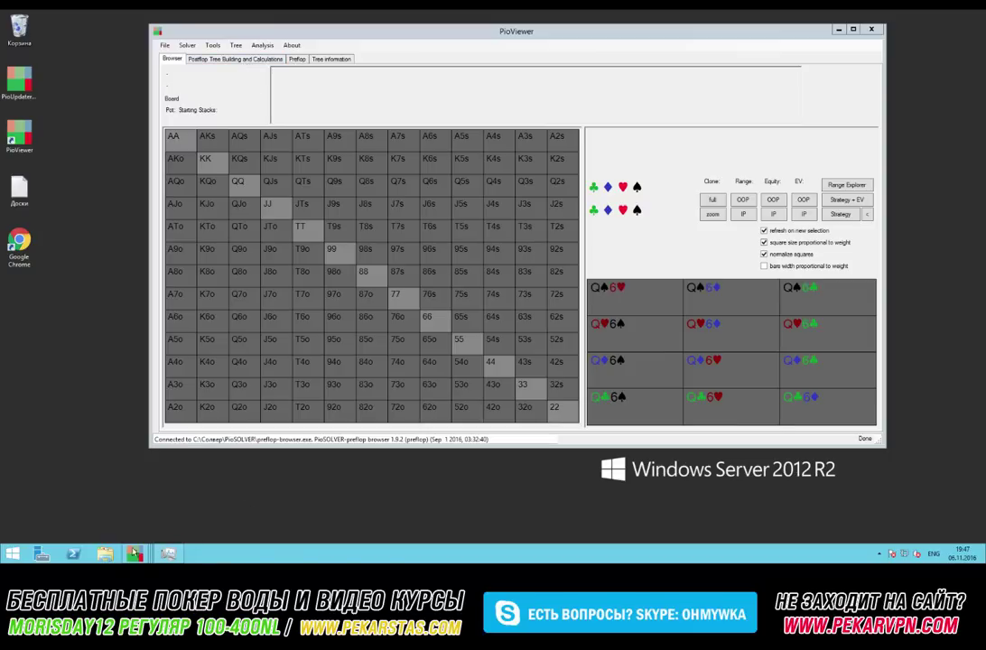
Check the processor and memory load of the running solver processes in Task Manager.
{"action": "left_click", "coordinate": [168, 553]}
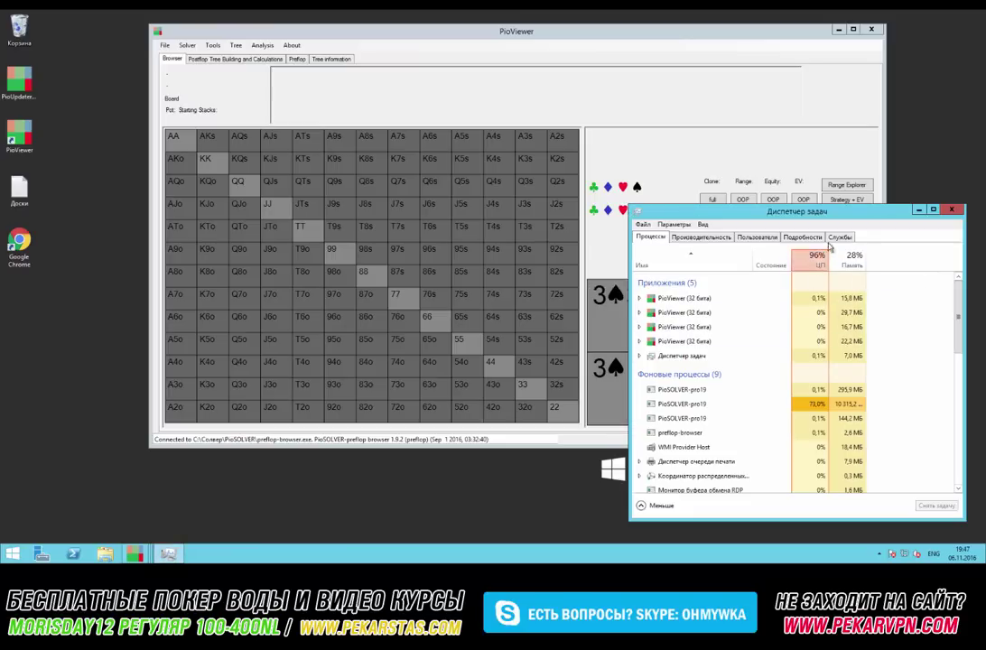
{"action": "left_click", "coordinate": [917, 213]}
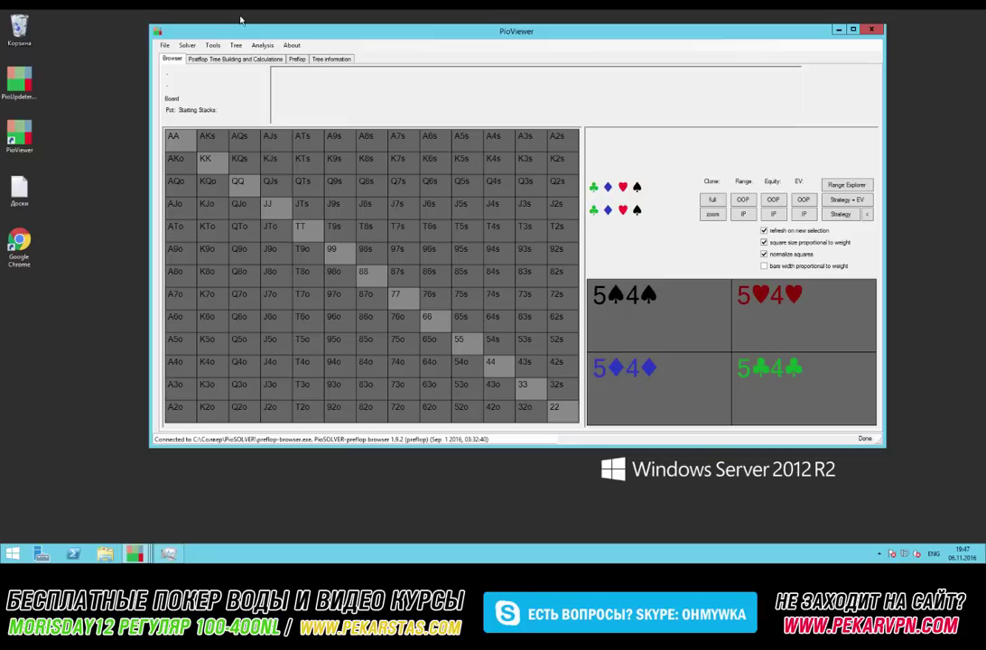
In the postflop tree setup, start the OOP range with AA, AKs to ATs, A5s to A2s, AKo, AQo and AJo.
{"action": "left_click", "coordinate": [218, 60]}
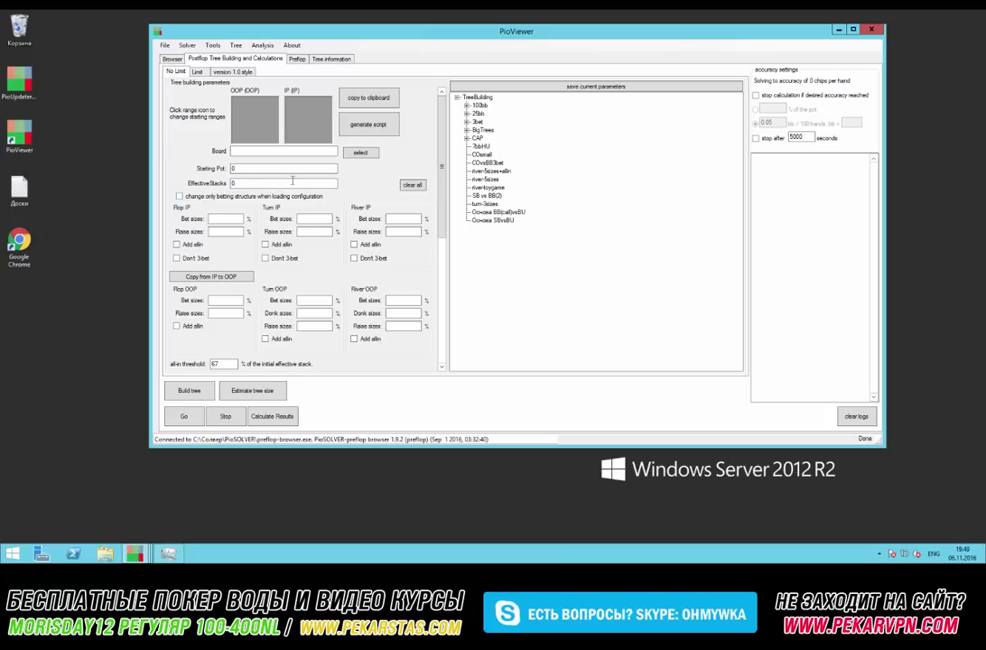
{"action": "left_click", "coordinate": [250, 127]}
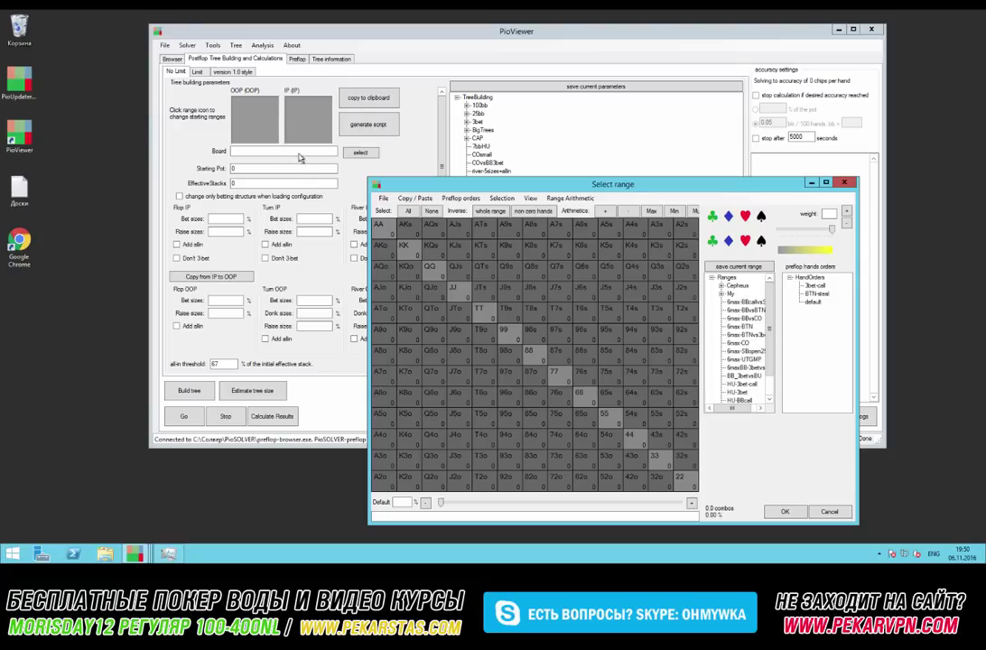
{"action": "left_click_drag", "start_coordinate": [379, 224], "coordinate": [488, 227]}
{"action": "left_click_drag", "start_coordinate": [606, 226], "coordinate": [684, 226]}
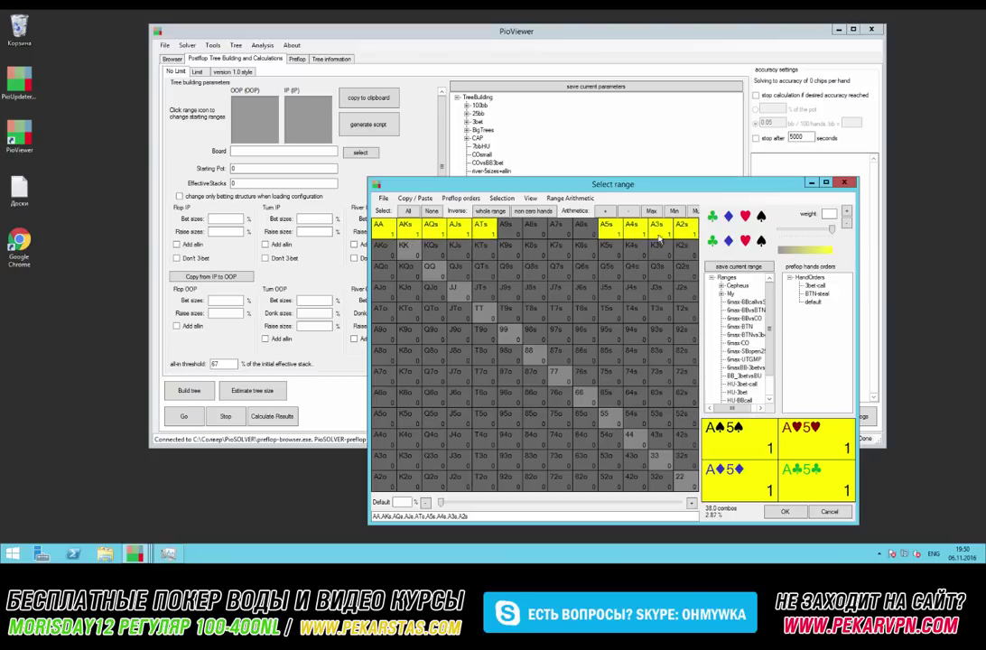
{"action": "left_click", "coordinate": [384, 246]}
{"action": "left_click_drag", "start_coordinate": [384, 269], "coordinate": [384, 289]}
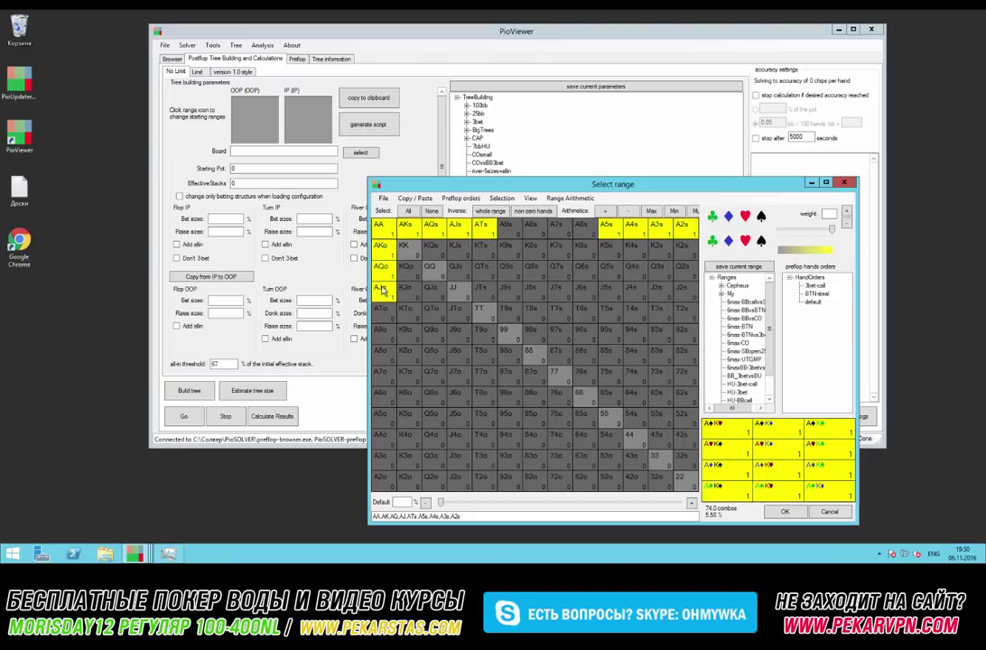
Add the pairs KK to TT and the suited hands KQs, KJs and QJs to the OOP range.
{"action": "left_click", "coordinate": [461, 247]}
{"action": "left_click", "coordinate": [461, 269]}
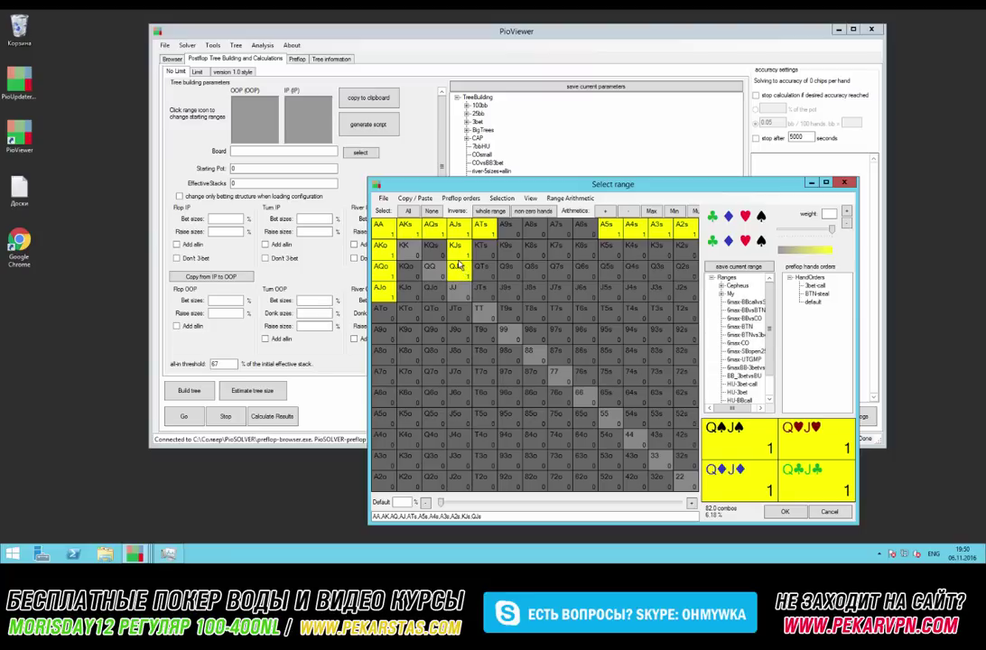
{"action": "mouse_move", "coordinate": [432, 247]}
{"action": "left_mouse_down"}
{"action": "mouse_move", "coordinate": [405, 247]}
{"action": "mouse_move", "coordinate": [482, 313]}
{"action": "left_mouse_up"}
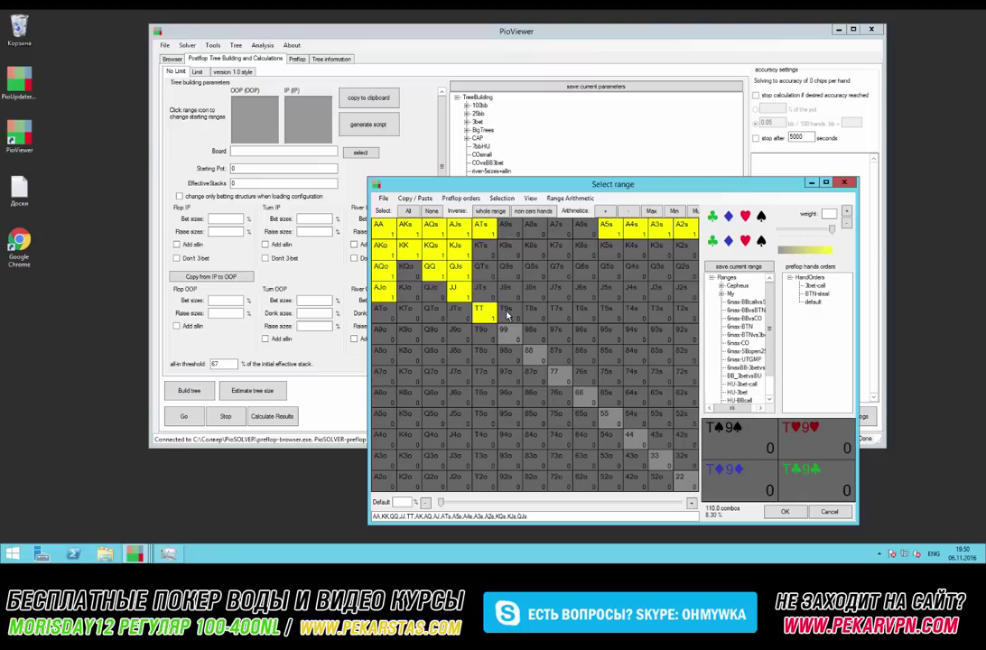
Add T9s, T8s, 98s, 97s, 87s and 76s to the OOP range and accept it.
{"action": "left_click", "coordinate": [507, 314]}
{"action": "left_click", "coordinate": [531, 311]}
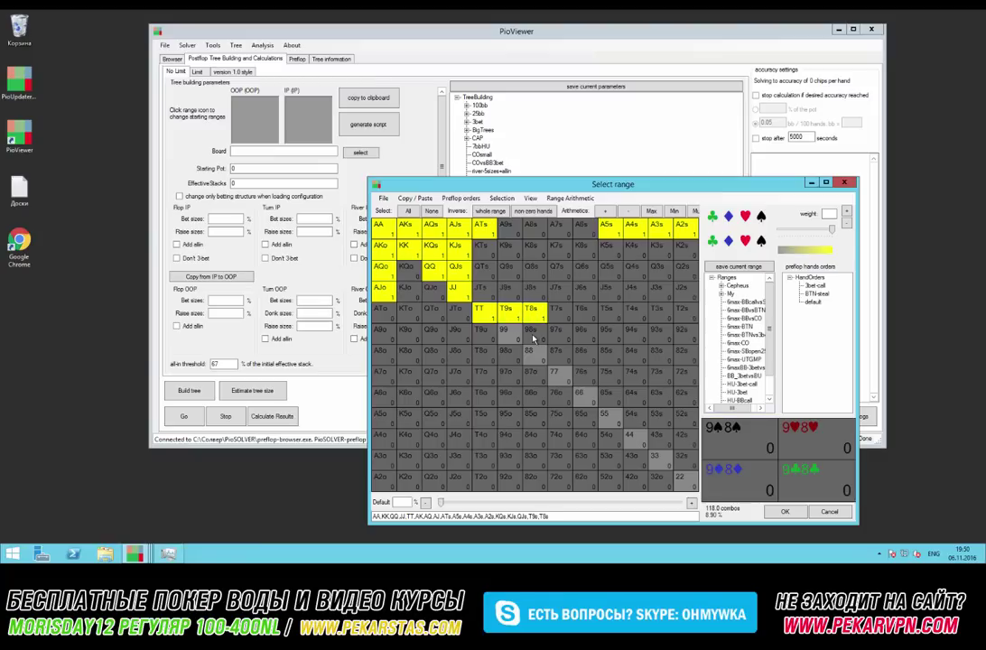
{"action": "left_click", "coordinate": [533, 339]}
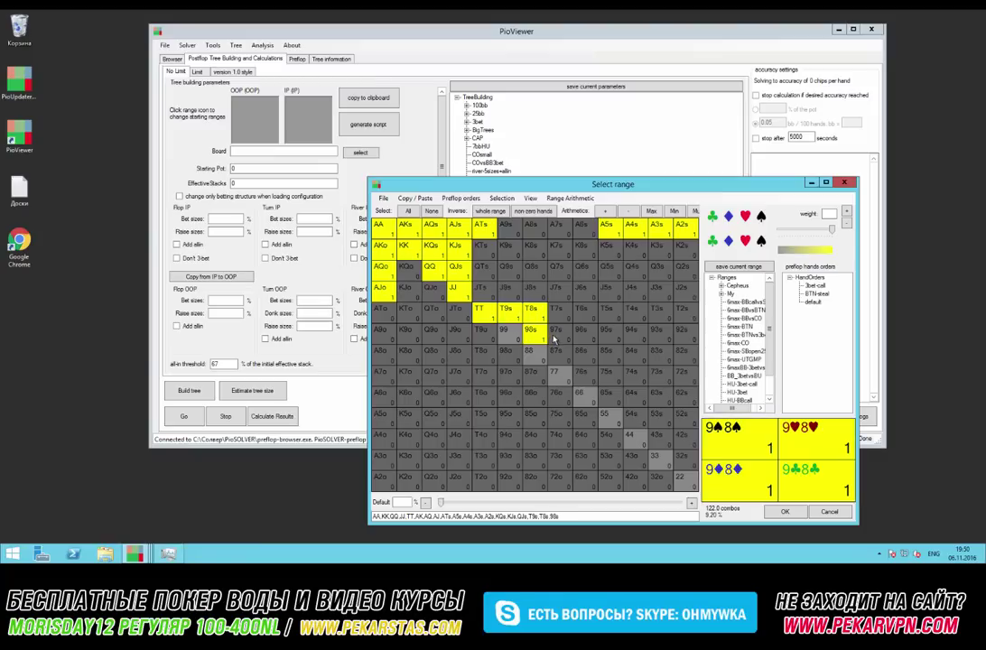
{"action": "left_click", "coordinate": [555, 336]}
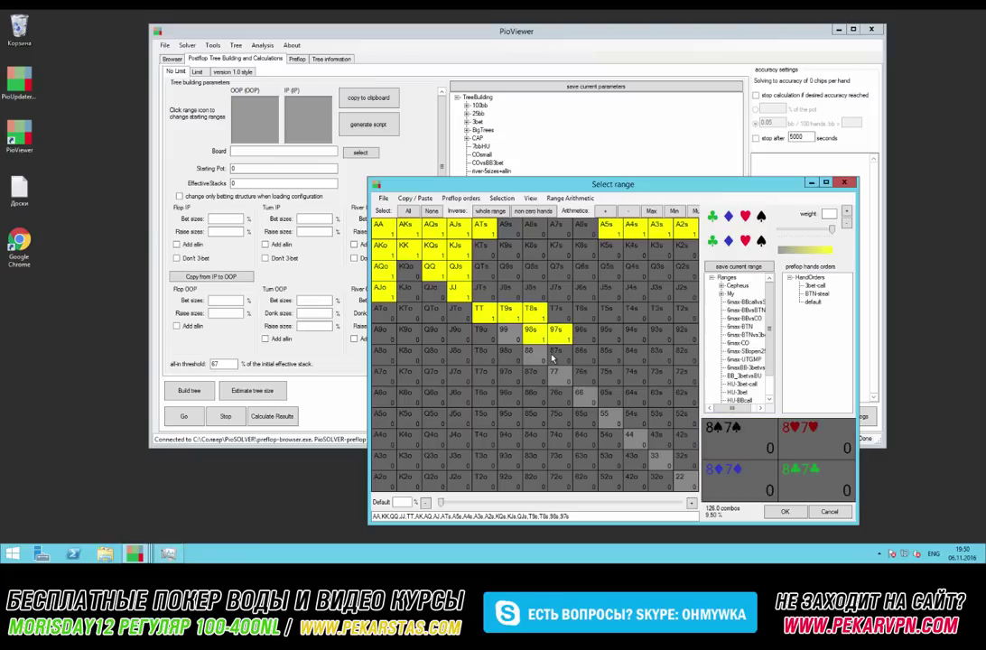
{"action": "left_click", "coordinate": [554, 355]}
{"action": "left_click", "coordinate": [587, 379]}
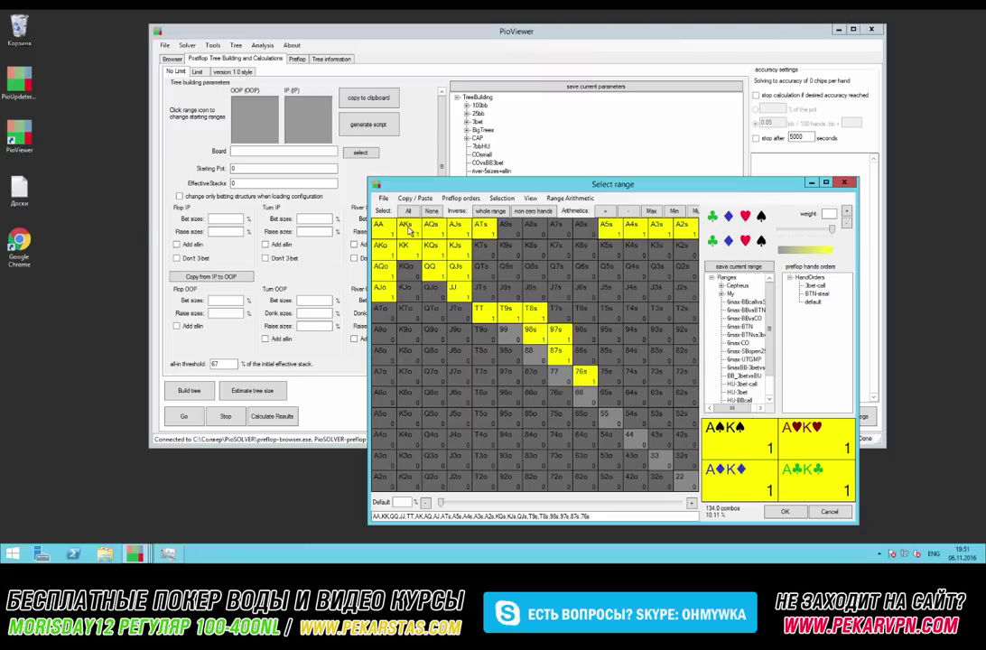
{"action": "left_click", "coordinate": [785, 512]}
Start the IP range with A5s to A2s, AQs to A9s, and AKo to ATo.
{"action": "left_click", "coordinate": [271, 111]}
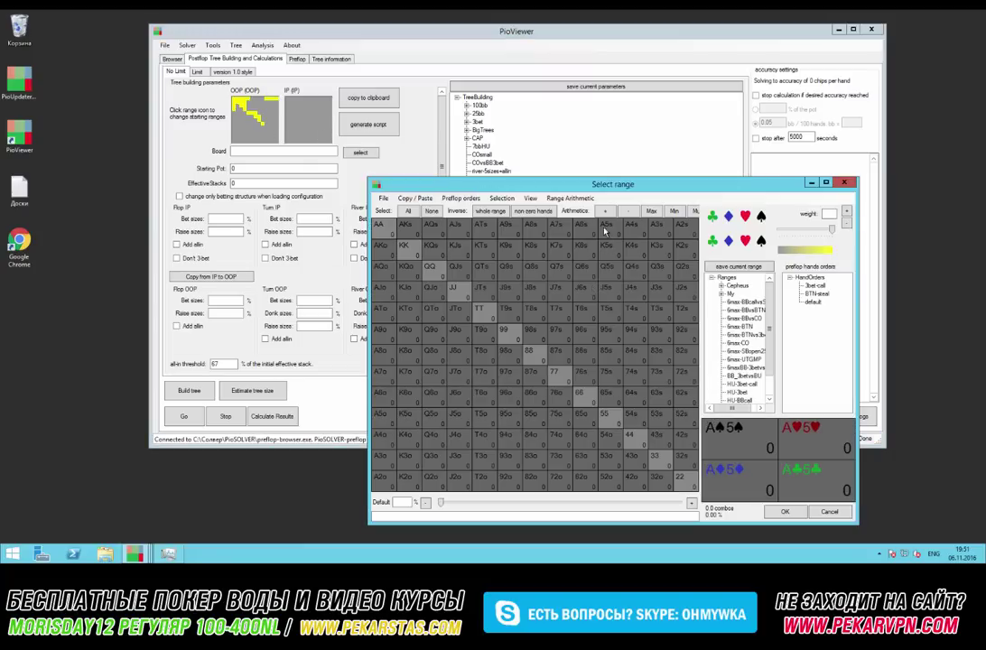
{"action": "left_click_drag", "start_coordinate": [606, 226], "coordinate": [683, 234]}
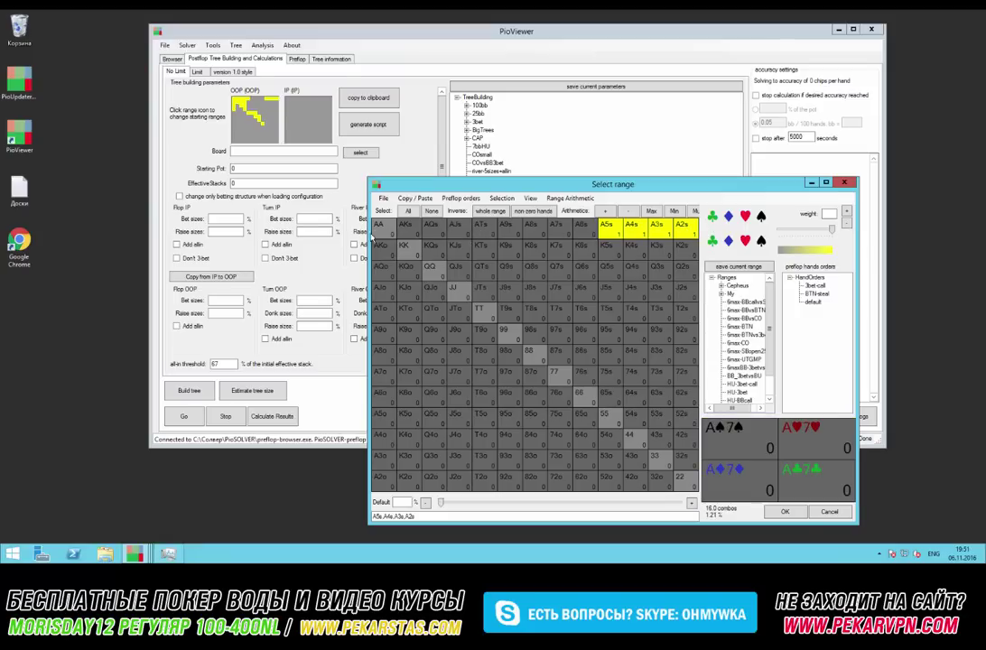
{"action": "left_click_drag", "start_coordinate": [434, 232], "coordinate": [506, 232]}
{"action": "left_click_drag", "start_coordinate": [383, 253], "coordinate": [387, 308]}
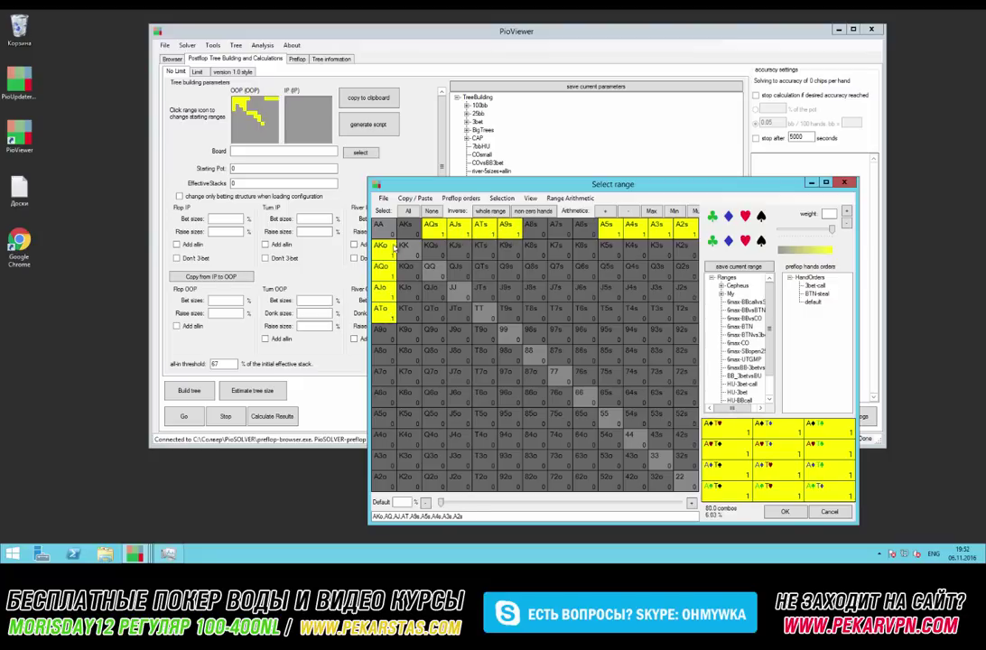
Add the pocket pairs TT, 99, 88, 77 and 66 to the IP range.
{"action": "left_click", "coordinate": [481, 311]}
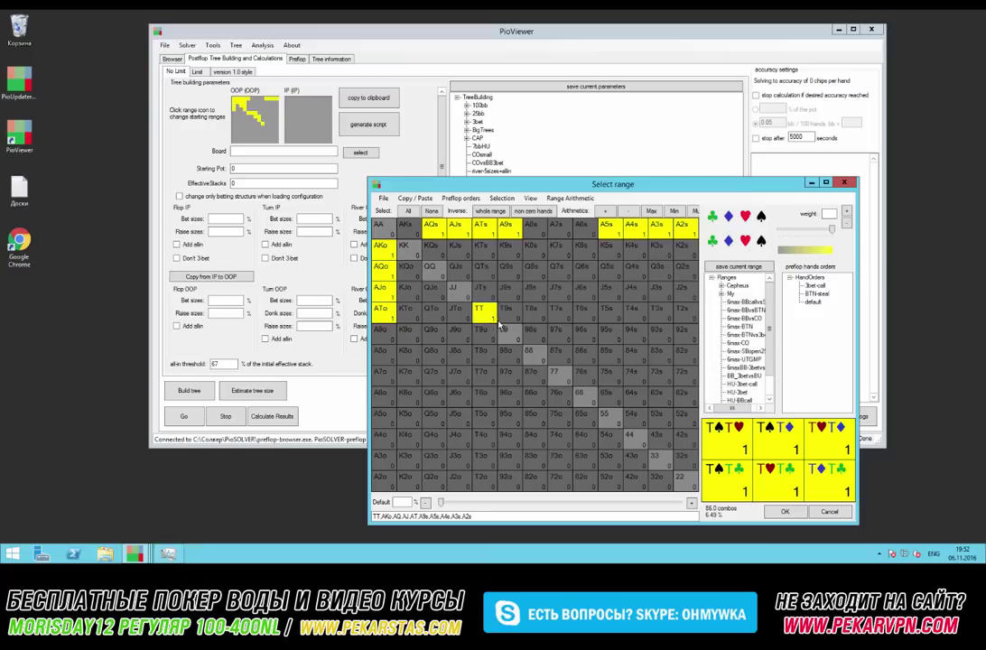
{"action": "left_click", "coordinate": [503, 330]}
{"action": "left_click", "coordinate": [528, 352]}
{"action": "left_click", "coordinate": [554, 373]}
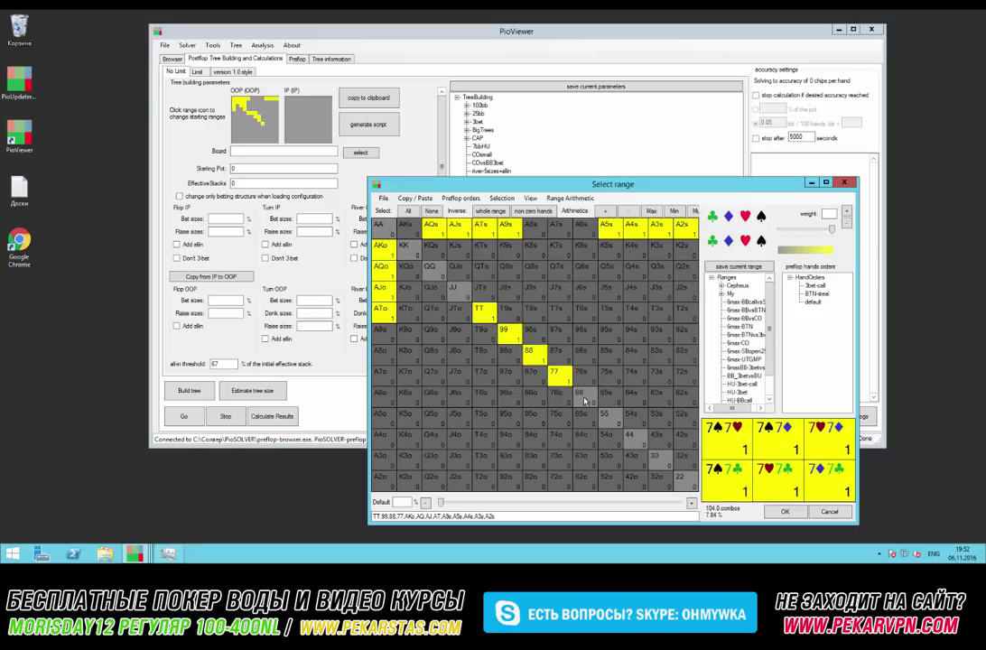
{"action": "left_click", "coordinate": [584, 400]}
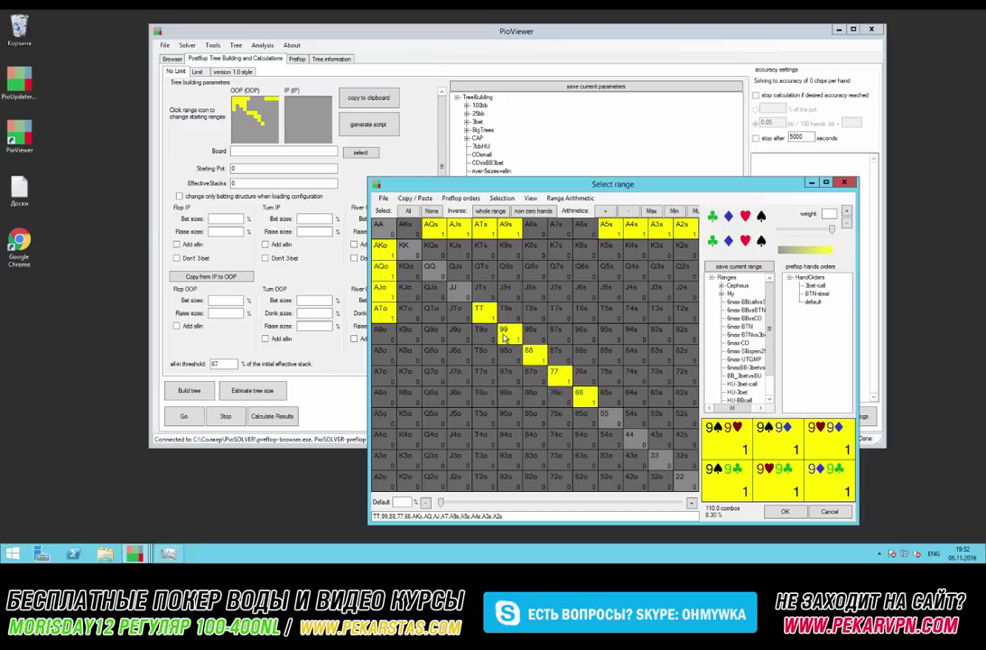
Add KQo, KJo, KQs, KJs, KTs, QJs, QTs, JTs, J9s, T9s and 98s to the IP range and accept it.
{"action": "left_click", "coordinate": [406, 267]}
{"action": "left_click", "coordinate": [408, 290]}
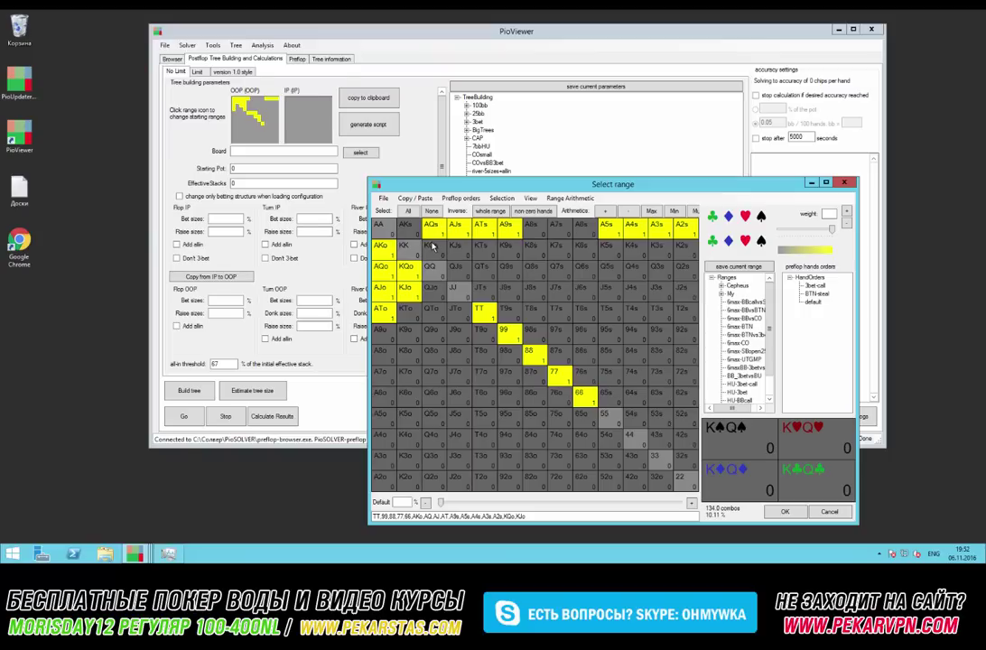
{"action": "mouse_move", "coordinate": [433, 247]}
{"action": "left_mouse_down"}
{"action": "mouse_move", "coordinate": [478, 250]}
{"action": "mouse_move", "coordinate": [481, 262]}
{"action": "mouse_move", "coordinate": [457, 267]}
{"action": "mouse_move", "coordinate": [481, 289]}
{"action": "left_mouse_up"}
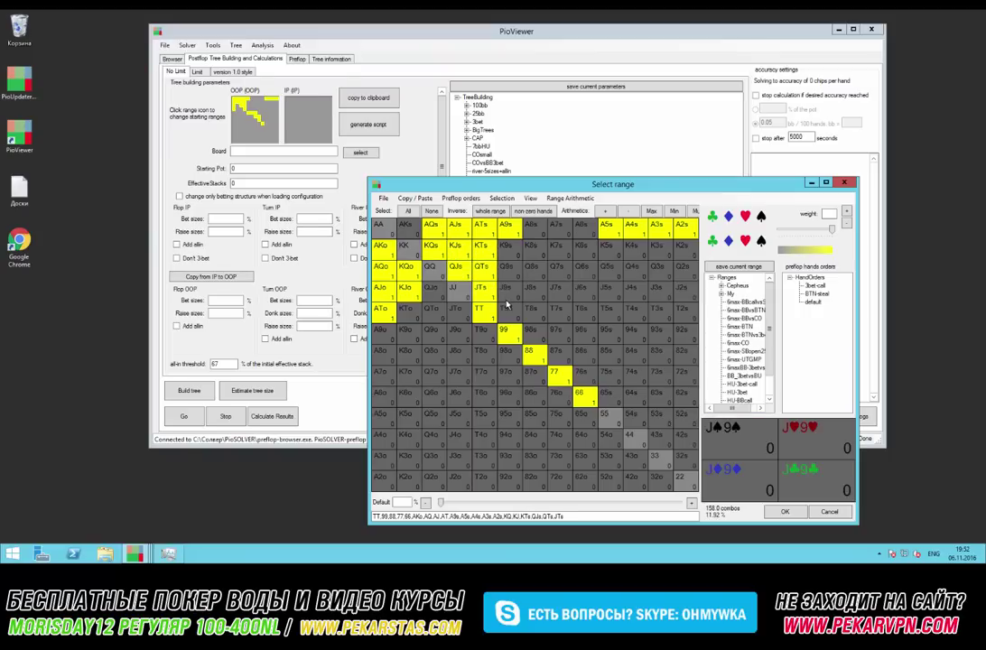
{"action": "left_click", "coordinate": [507, 308]}
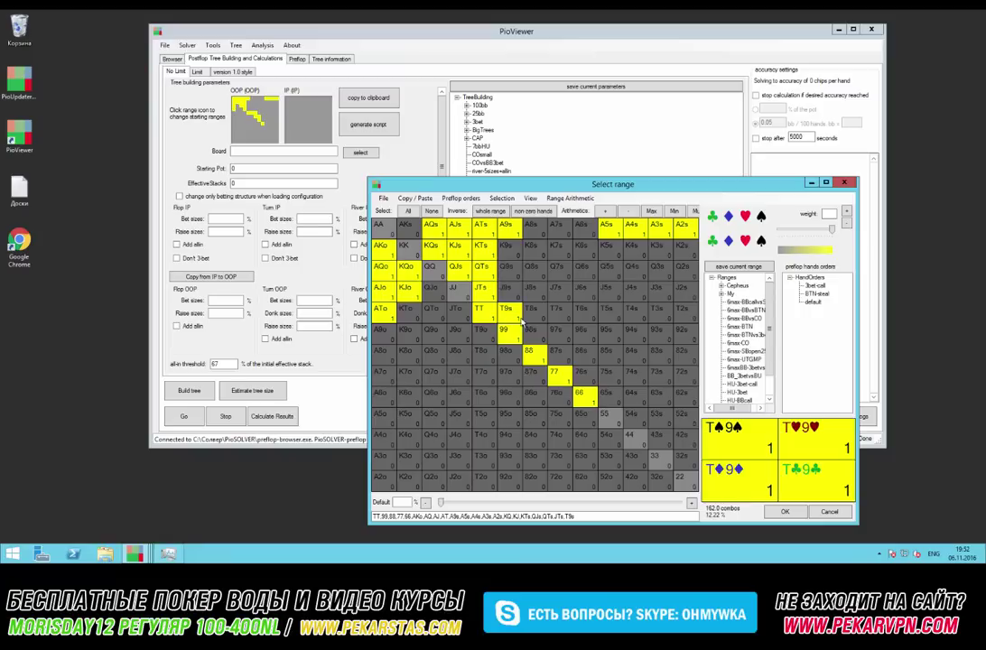
{"action": "left_click", "coordinate": [511, 294]}
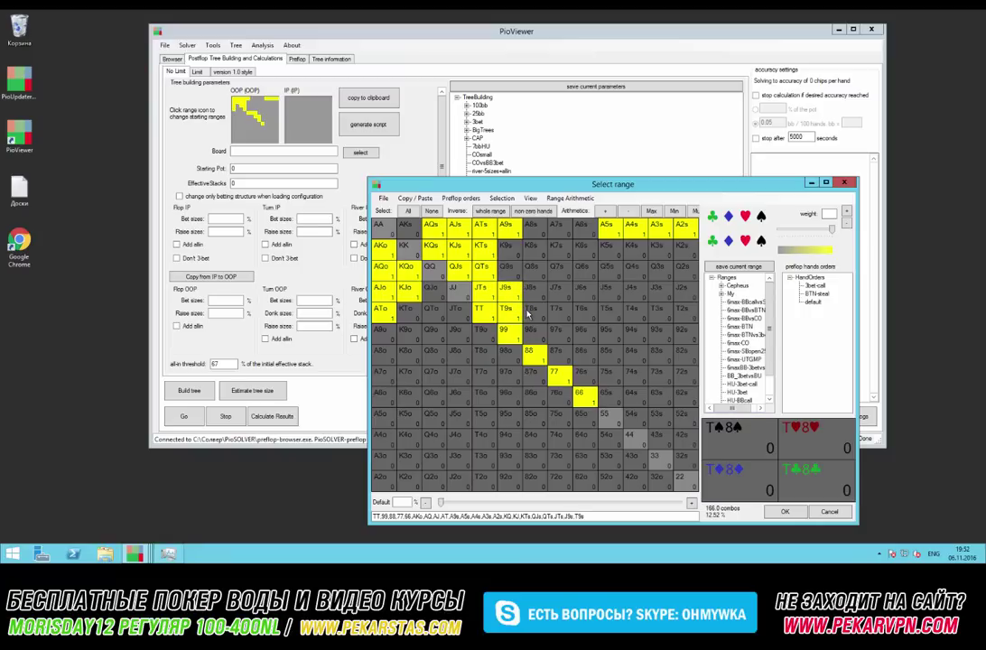
{"action": "left_click", "coordinate": [532, 332]}
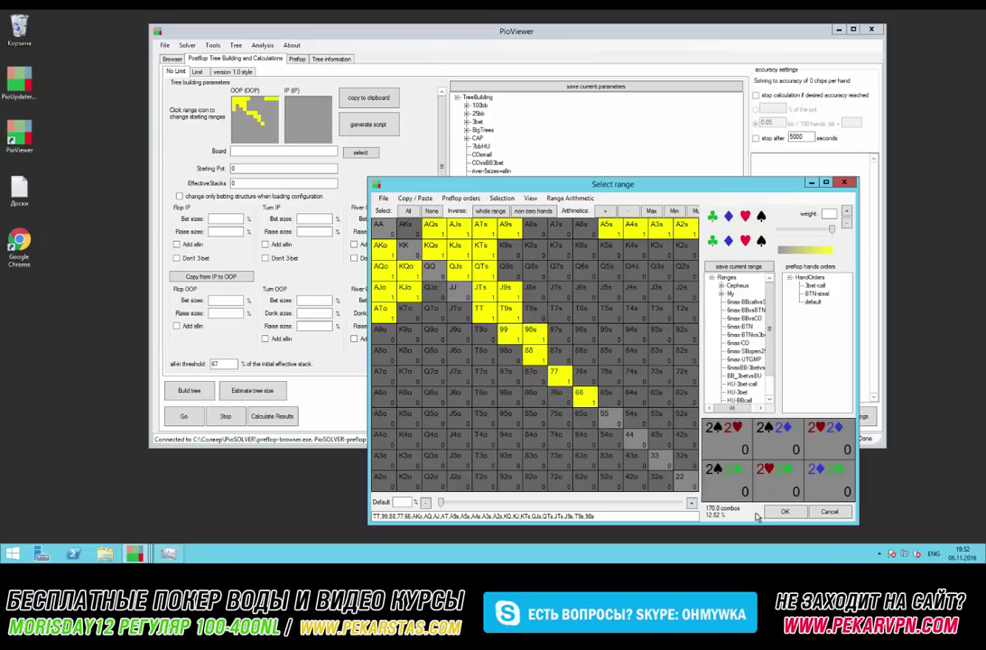
{"action": "left_click", "coordinate": [785, 511]}
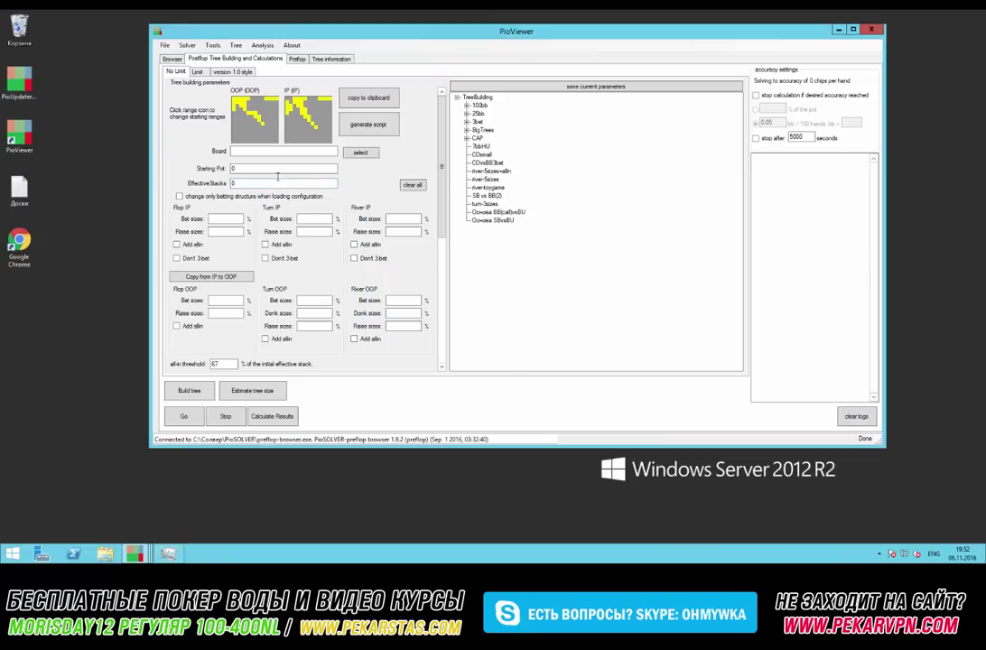
Set the board to Qh 7s 2d, the starting pot to 17 and the effective stacks to 92.
{"action": "left_click", "coordinate": [257, 152]}
{"action": "type", "text": "Qh 7s 2d"}
{"action": "double_click", "coordinate": [239, 170]}
{"action": "type", "text": "11"}
{"action": "double_click", "coordinate": [232, 184]}
{"action": "left_click", "coordinate": [233, 169]}
{"action": "left_click", "coordinate": [231, 183]}
{"action": "left_click_drag", "start_coordinate": [231, 184], "coordinate": [237, 195]}
{"action": "type", "text": "92"}
Set the OOP bet sizes to 50,66 on flop and turn and 100 on the river, with turn raises of 100.
{"action": "left_click", "coordinate": [219, 302]}
{"action": "type", "text": "50,66"}
{"action": "left_click", "coordinate": [314, 301]}
{"action": "type", "text": "50,66"}
{"action": "left_click", "coordinate": [308, 326]}
{"action": "type", "text": "100"}
{"action": "key", "text": "Tab"}
{"action": "type", "text": "100"}
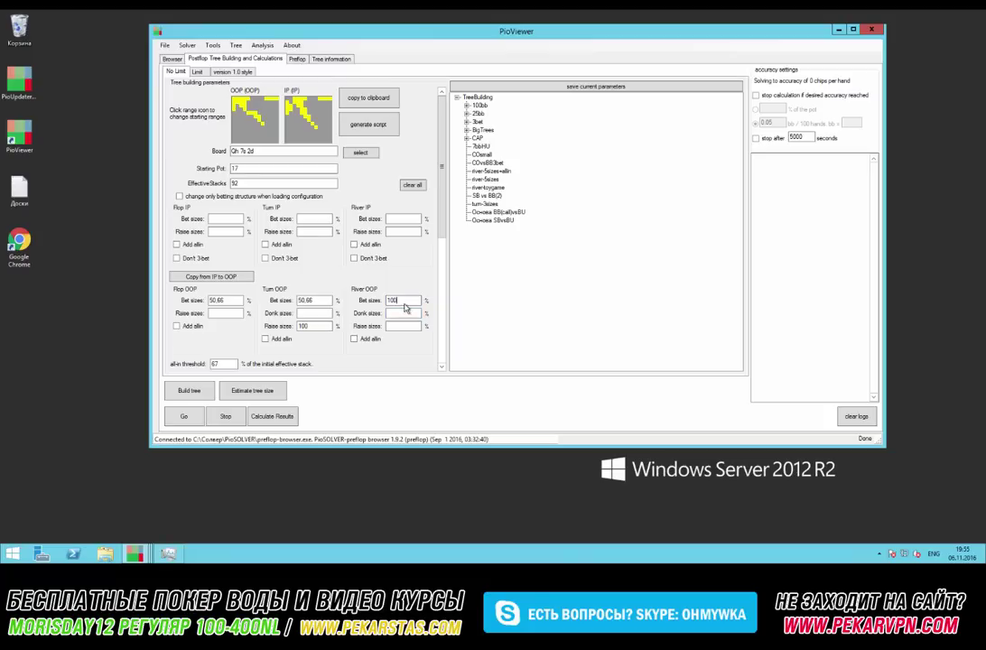
Set the IP bet sizes to 50.66 on flop and turn and 100 on the river, with turn raises of 100.
{"action": "left_click", "coordinate": [225, 219]}
{"action": "type", "text": "50.66"}
{"action": "left_click", "coordinate": [309, 220]}
{"action": "type", "text": "50.66"}
{"action": "left_click", "coordinate": [310, 232]}
{"action": "type", "text": "100"}
{"action": "left_click", "coordinate": [405, 220]}
{"action": "left_click", "coordinate": [405, 219]}
{"action": "type", "text": "100"}
Define the rake structure as 5% of the pot with a cap of 2.75 chips.
{"action": "scroll", "coordinate": [403, 232], "scroll_direction": "down", "scroll_amount": 5}
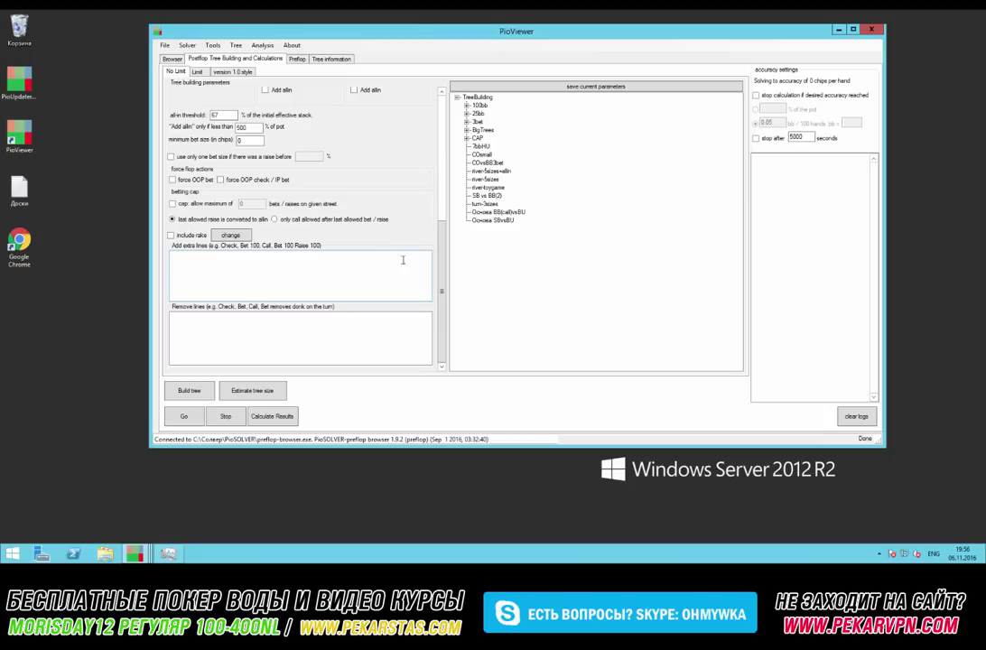
{"action": "left_click", "coordinate": [231, 235]}
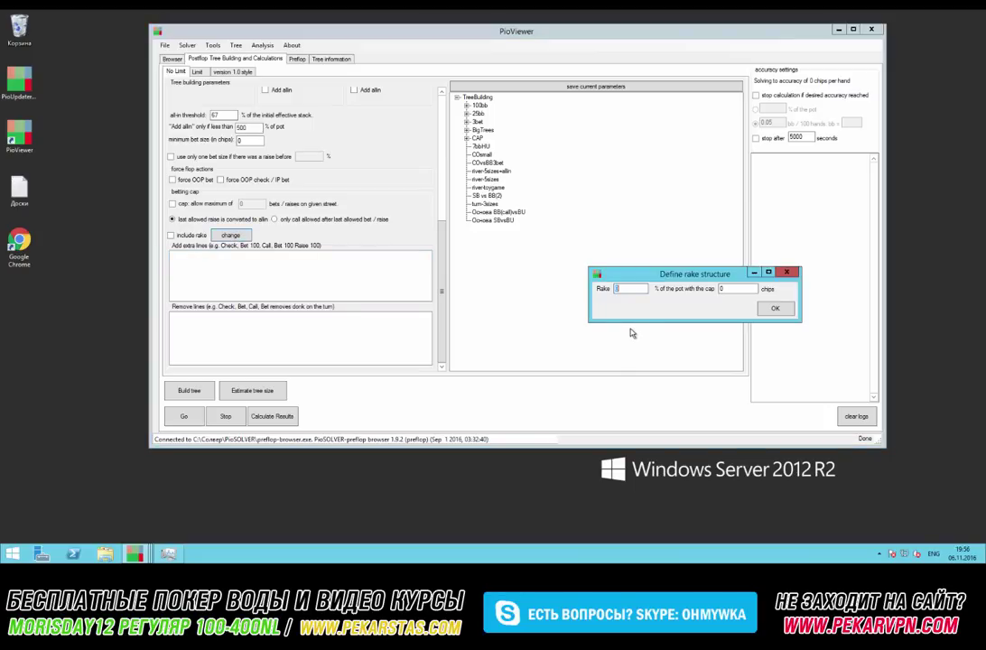
{"action": "type", "text": "5"}
{"action": "left_click", "coordinate": [728, 289]}
{"action": "double_click", "coordinate": [726, 288]}
{"action": "type", "text": "2"}
{"action": "type", "text": ".75"}
{"action": "left_click", "coordinate": [777, 308]}
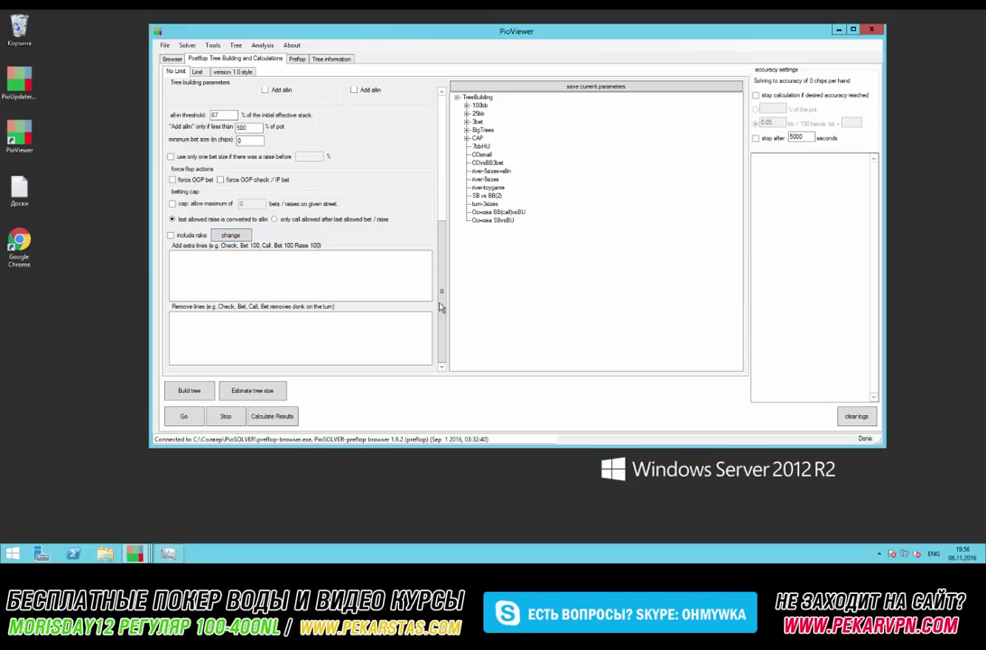
Build the postflop tree from the entered parameters and check the build log.
{"action": "left_click_drag", "start_coordinate": [441, 307], "coordinate": [435, 116]}
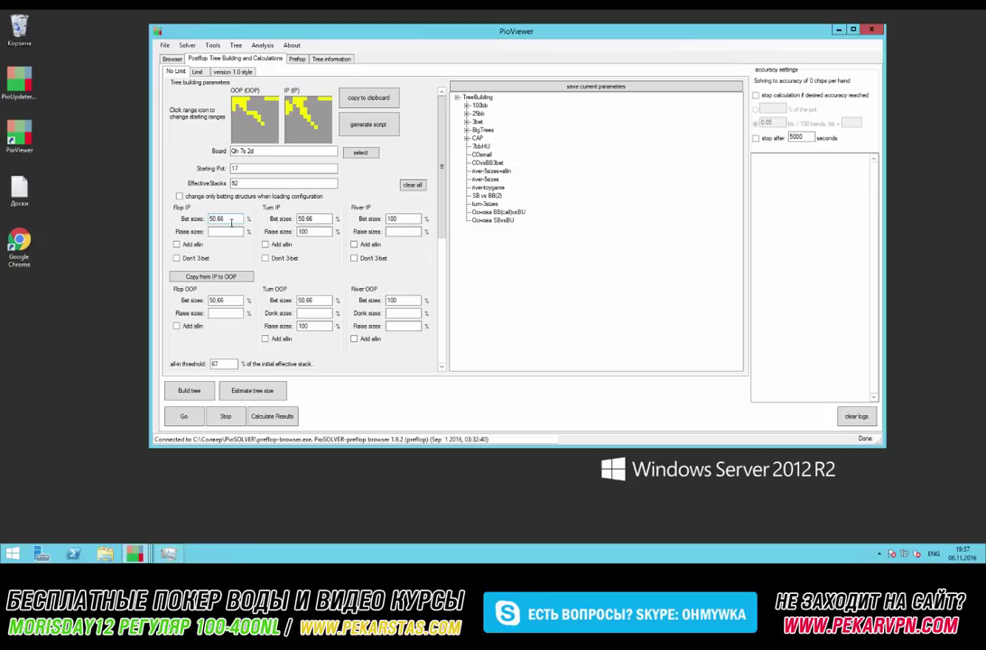
{"action": "left_click", "coordinate": [189, 391]}
{"action": "left_click", "coordinate": [305, 403]}
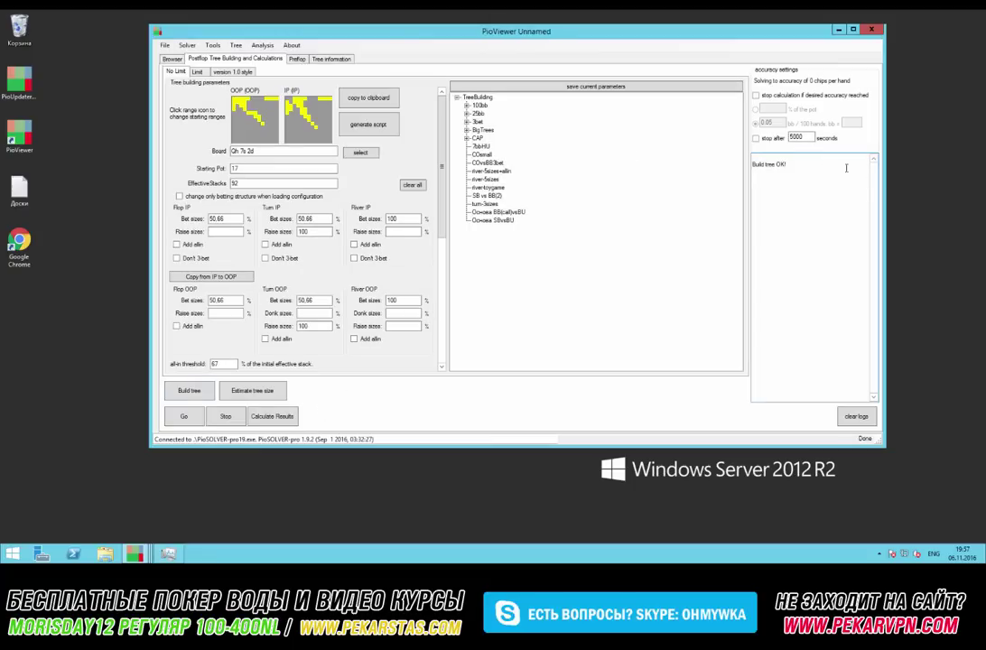
{"action": "left_click_drag", "start_coordinate": [752, 164], "coordinate": [790, 166]}
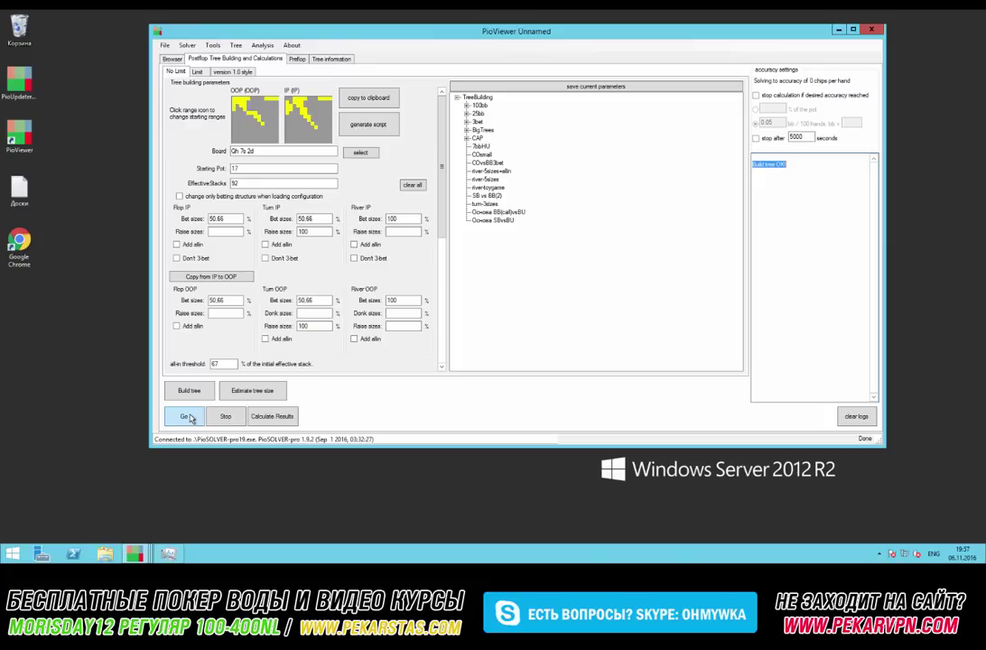
Close the unsaved tree without keeping it and switch to the PioViewer window with the solved Q72.cfr tree.
{"action": "left_click", "coordinate": [872, 30]}
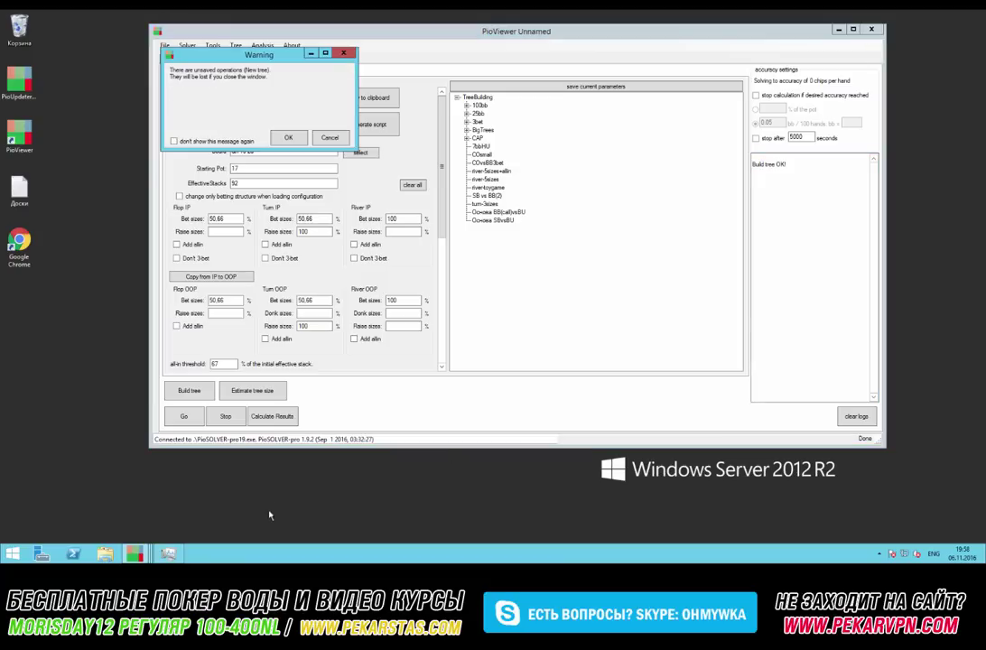
{"action": "left_click", "coordinate": [287, 138]}
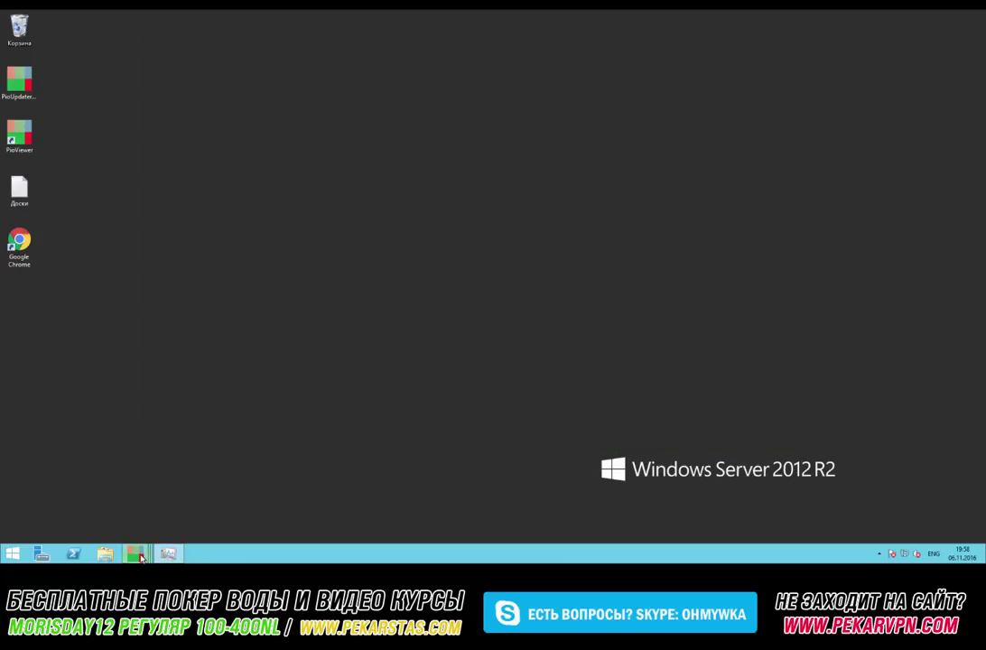
{"action": "left_click", "coordinate": [135, 553]}
{"action": "left_click", "coordinate": [259, 497]}
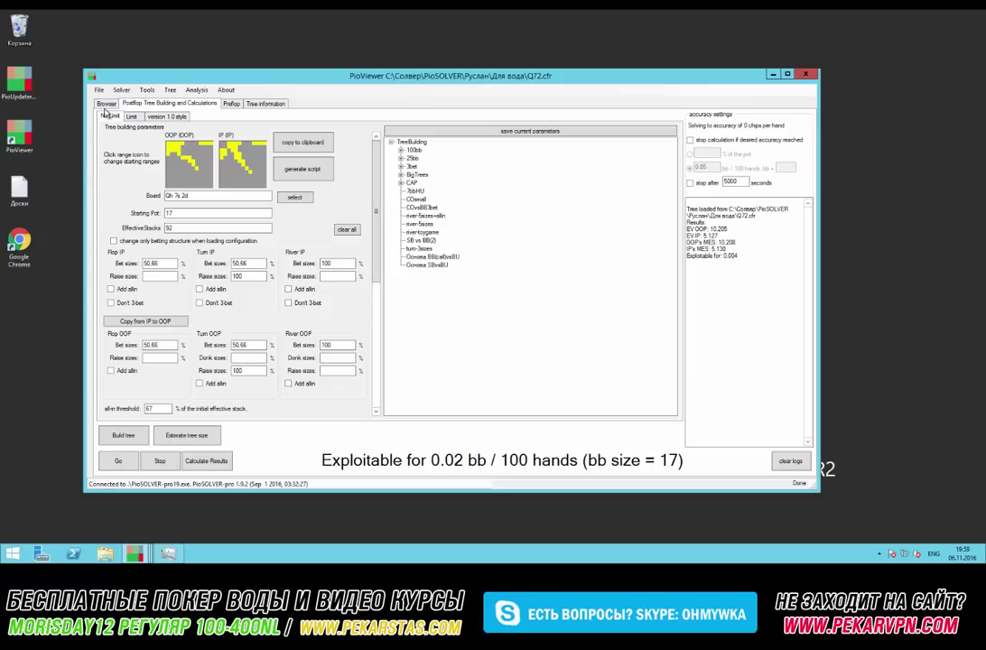
Examine the OOP root strategy for Q72.cfr and check its bet options against the flop OOP bet sizes in the tree parameters.
{"action": "left_click", "coordinate": [104, 103]}
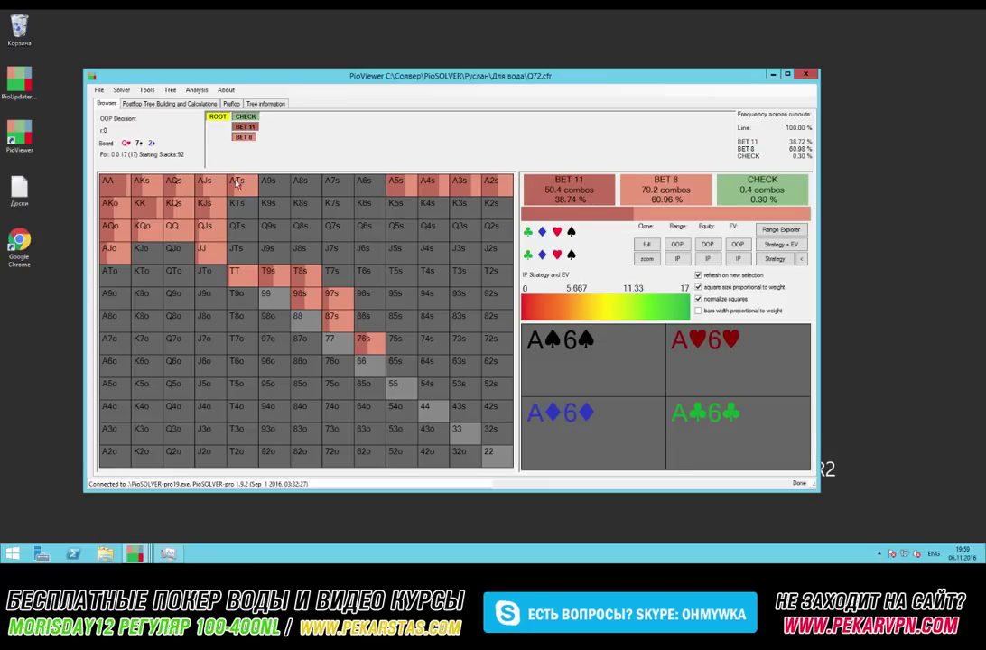
{"action": "mouse_move", "coordinate": [492, 13]}
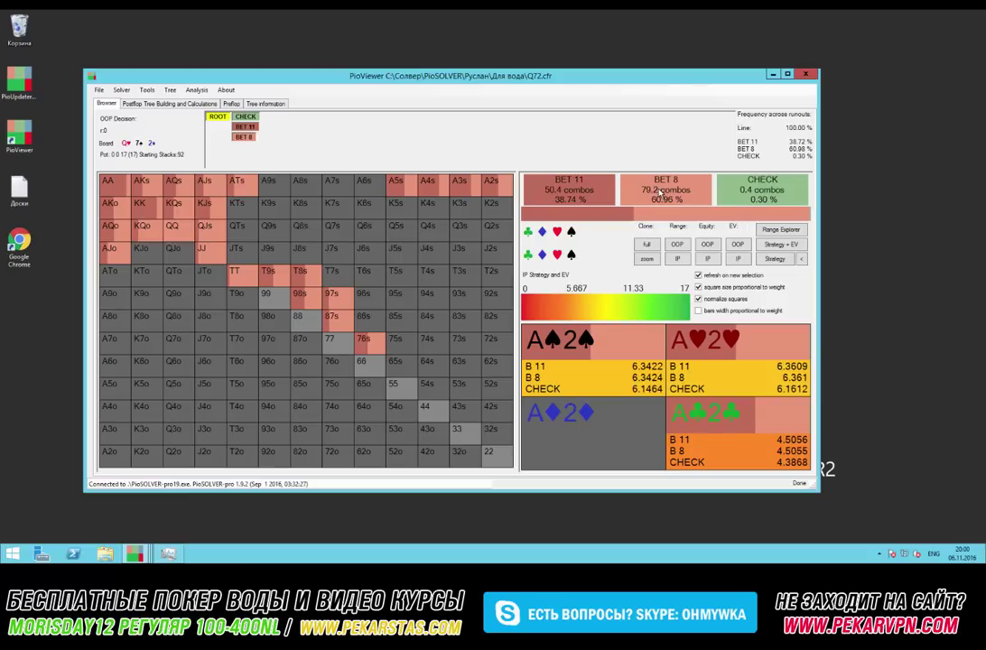
{"action": "left_click", "coordinate": [128, 103]}
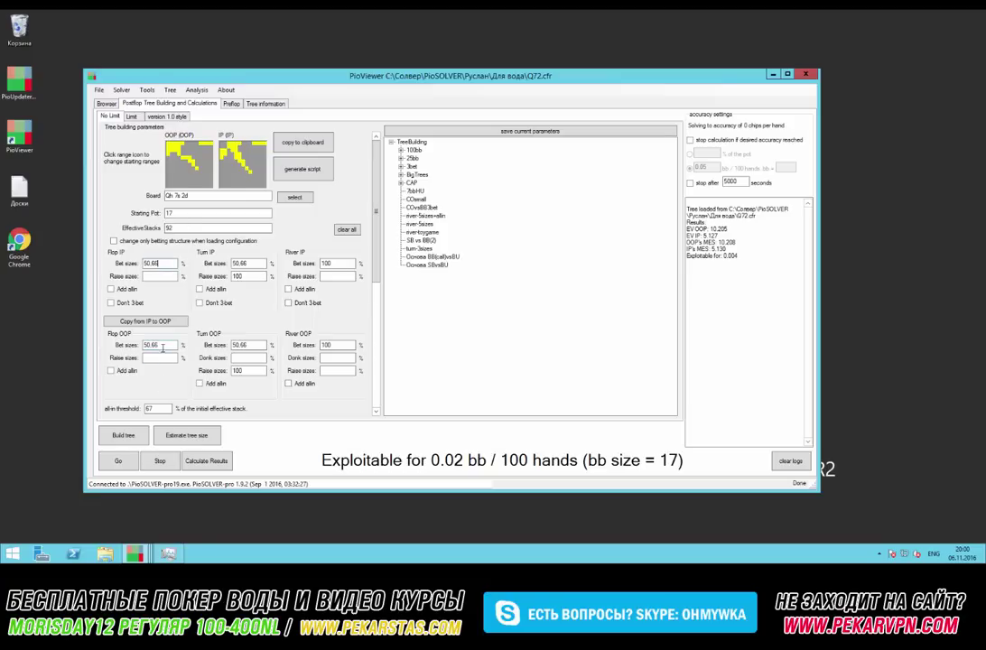
{"action": "left_click_drag", "start_coordinate": [159, 345], "coordinate": [149, 346]}
{"action": "left_click", "coordinate": [107, 104]}
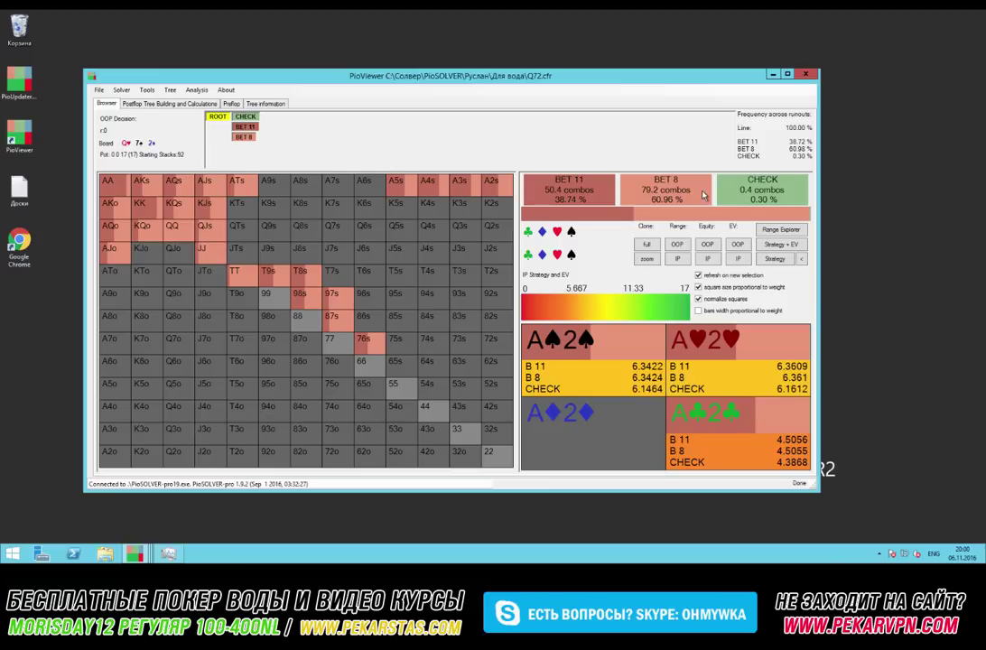
Compare the OOP and IP equities by hand at the root node, finishing on the OOP equity.
{"action": "left_click", "coordinate": [708, 244]}
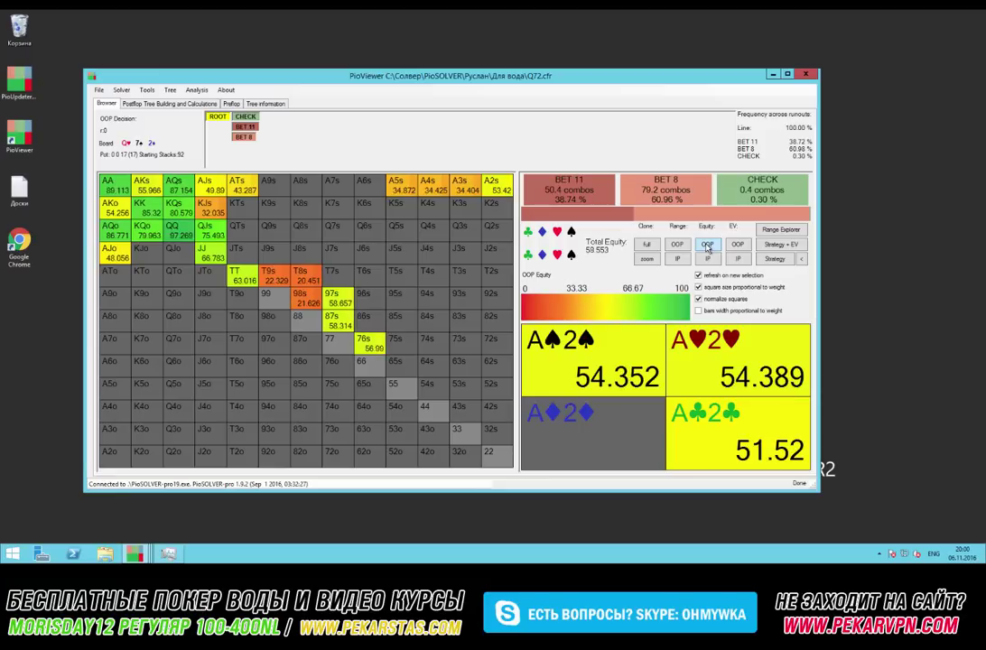
{"action": "left_click", "coordinate": [708, 259]}
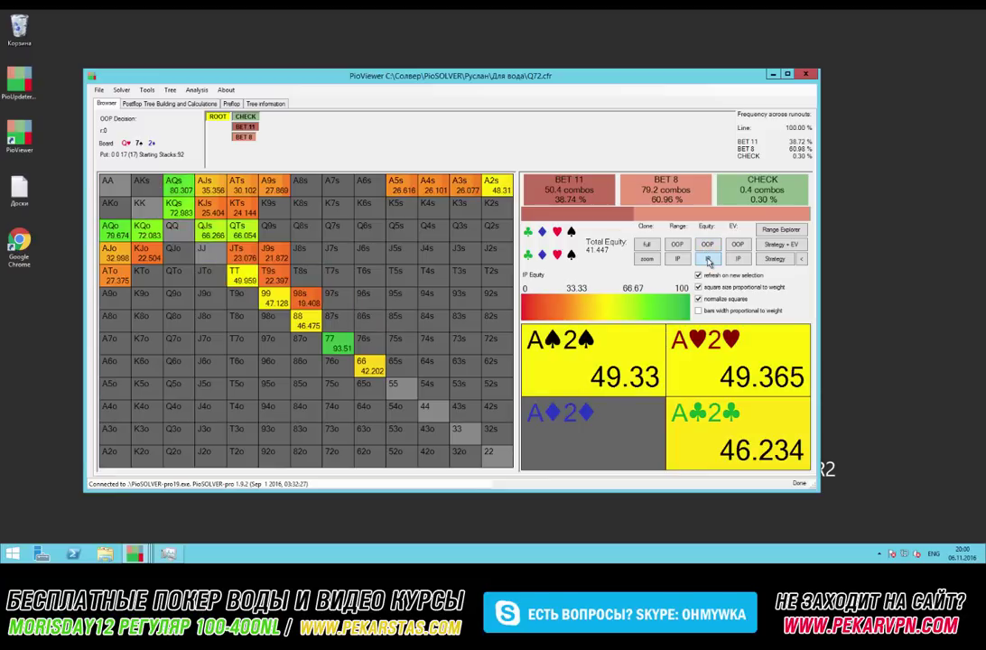
{"action": "left_click", "coordinate": [710, 246]}
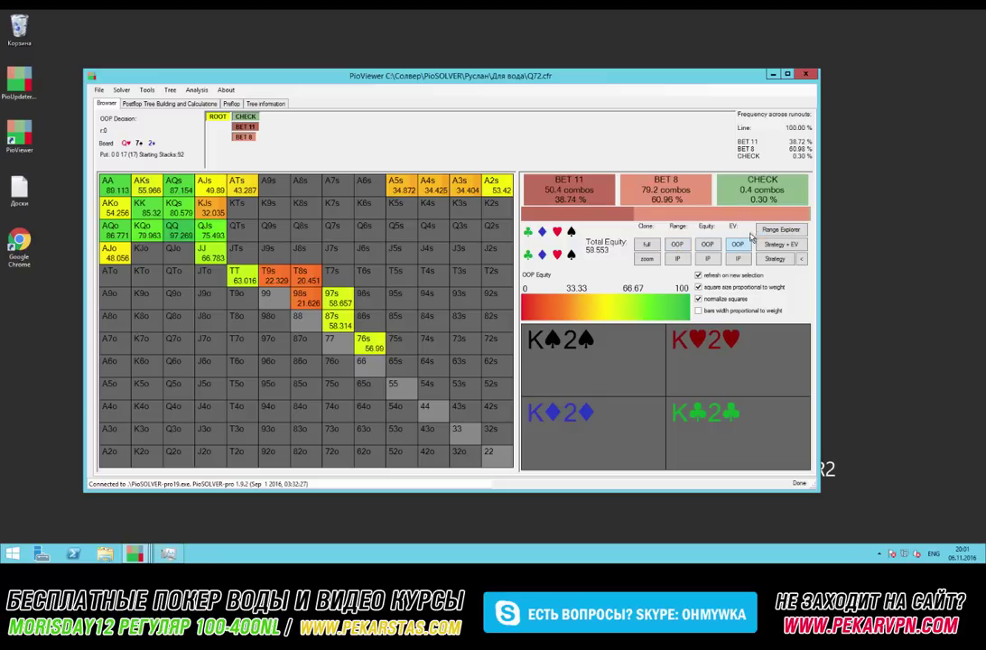
Display the OOP strategy with EV at the root and examine the OOP range by hand category in the Range Explorer.
{"action": "left_click", "coordinate": [780, 244]}
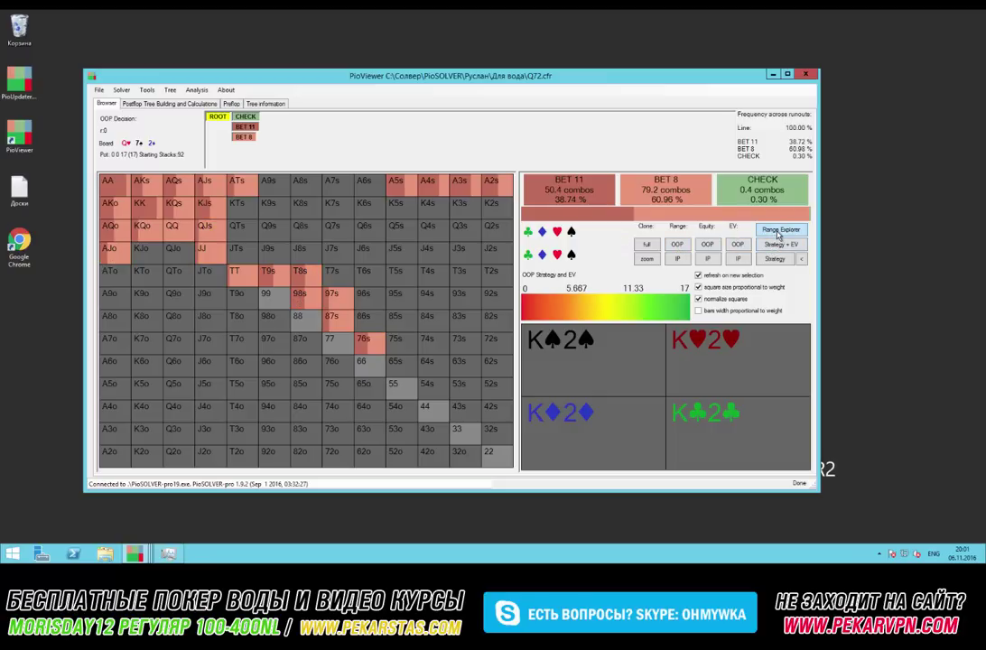
{"action": "left_click", "coordinate": [780, 230]}
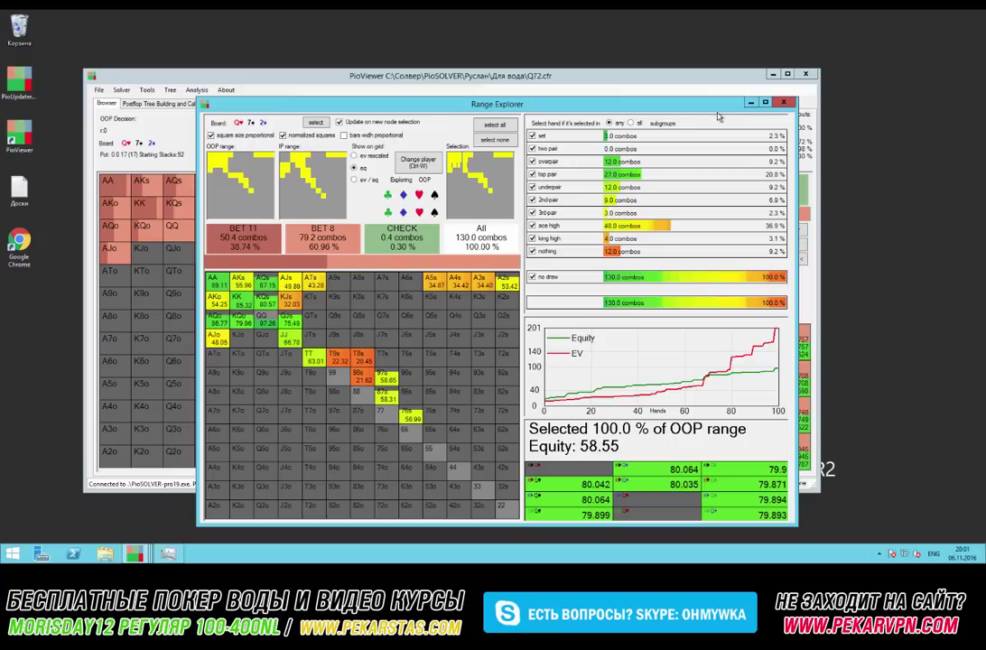
{"action": "left_click", "coordinate": [782, 102]}
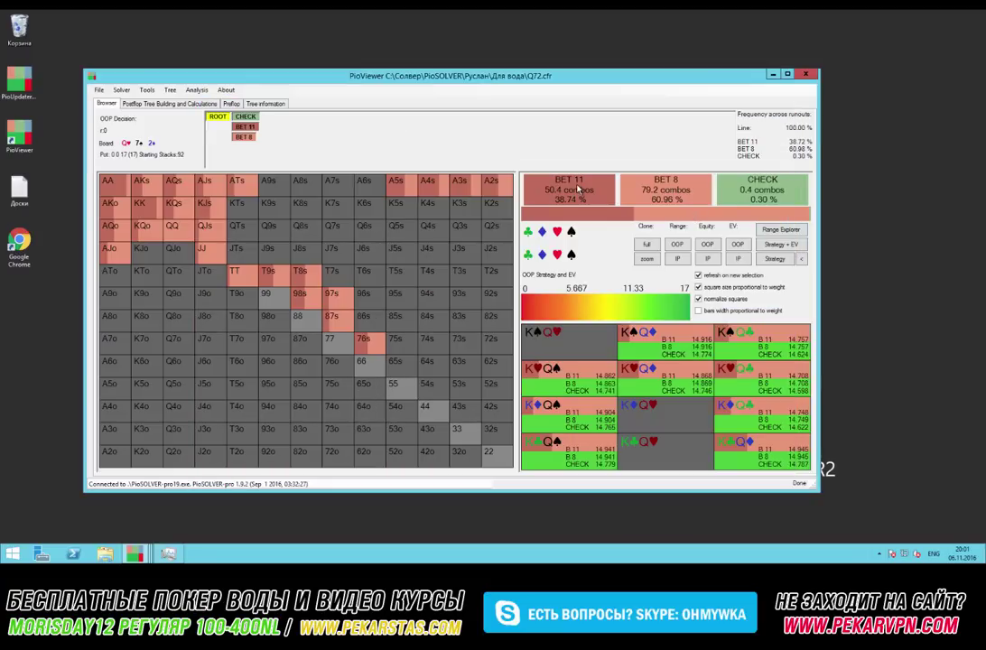
Inspect the OOP action range for BET 11, restore the strategy and EV view, and open IP's decision against BET 8.
{"action": "left_click", "coordinate": [577, 188]}
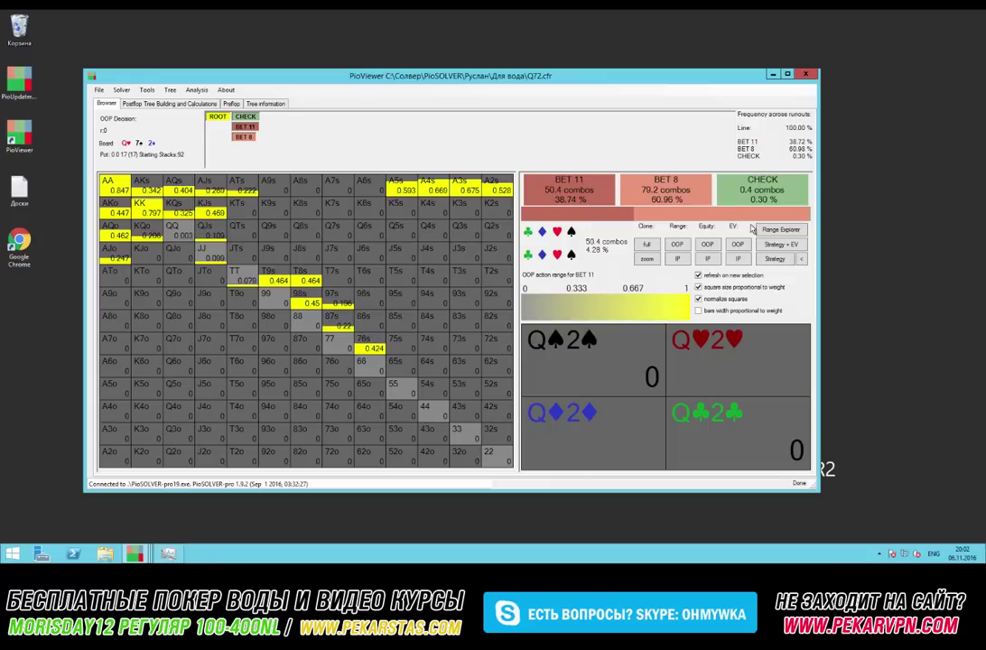
{"action": "left_click", "coordinate": [780, 243]}
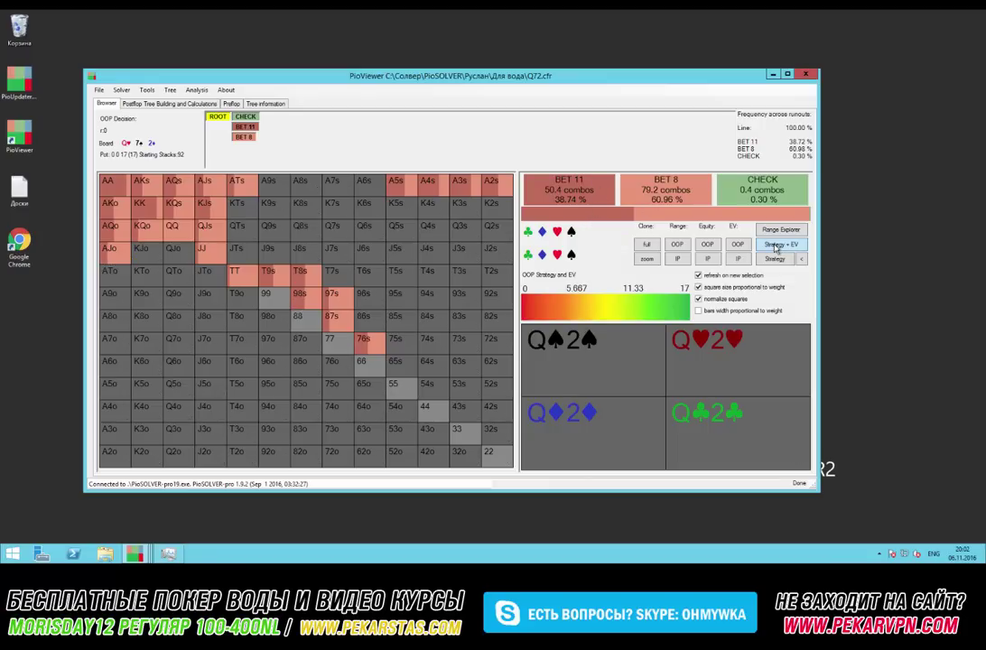
{"action": "left_click", "coordinate": [244, 137]}
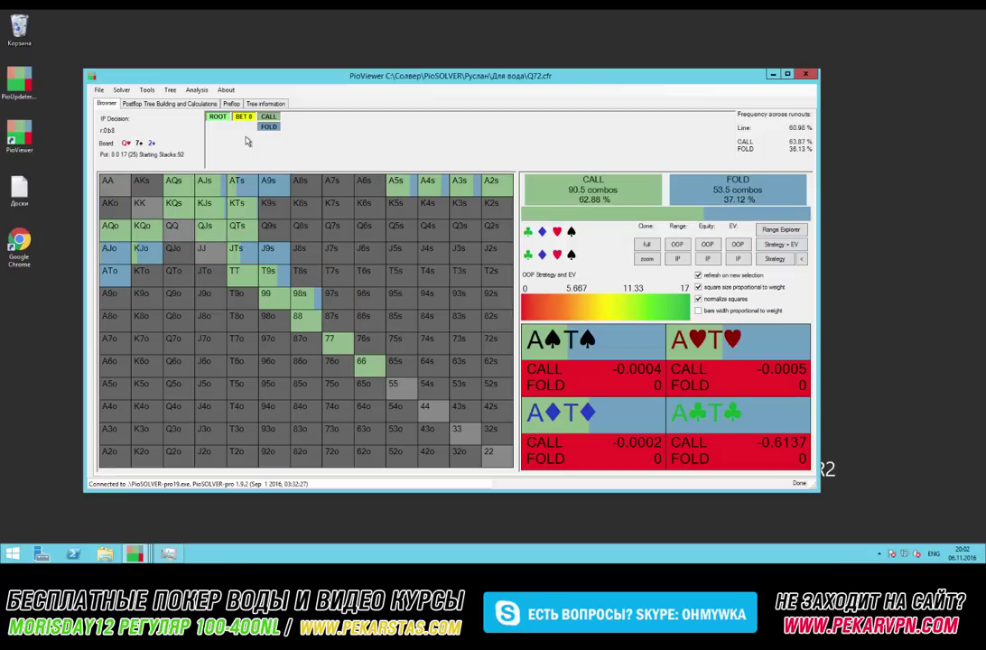